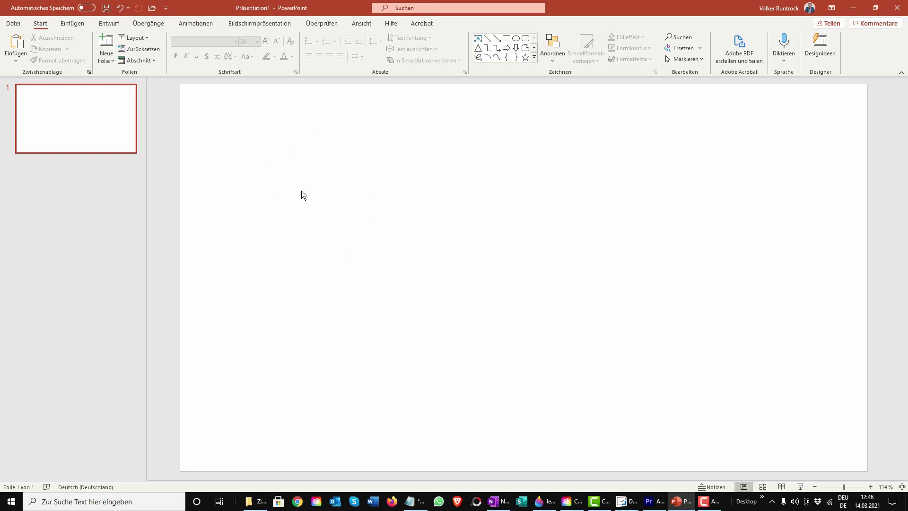
# Show the Insert ribbon commands above the blank first slide
pyautogui.click(66, 26)
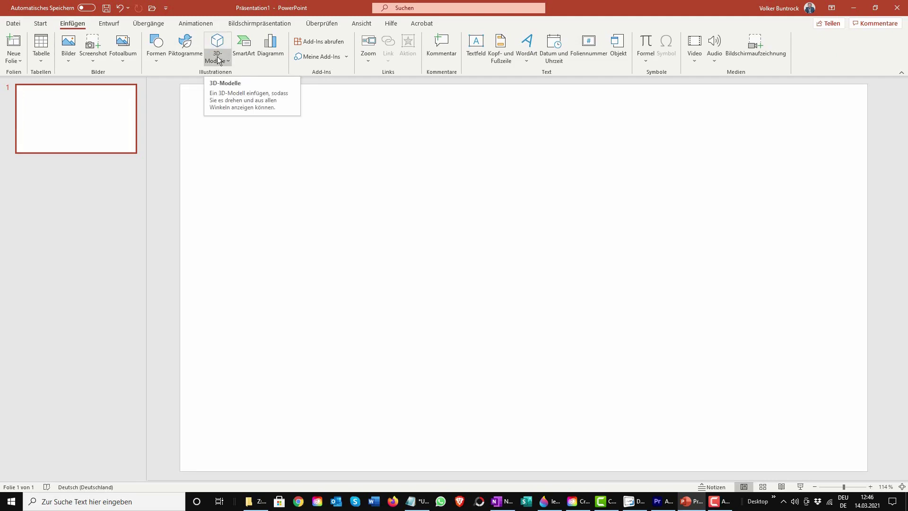
# Insert the 3D model file lek015 from this device onto the slide
pyautogui.click(219, 61)
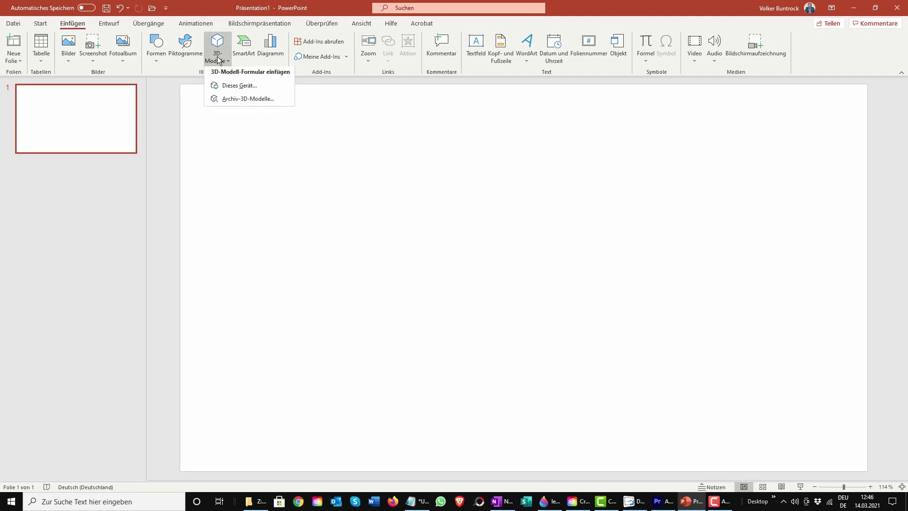
pyautogui.click(239, 88)
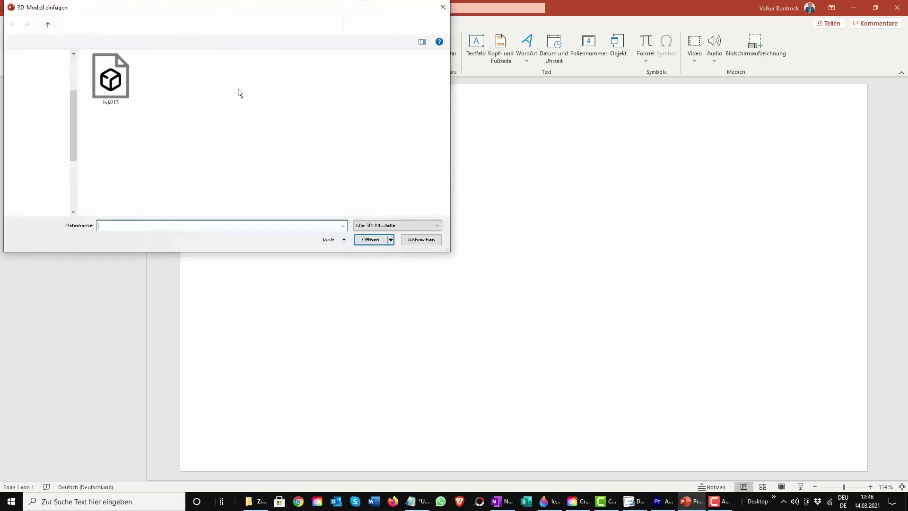
pyautogui.click(110, 78)
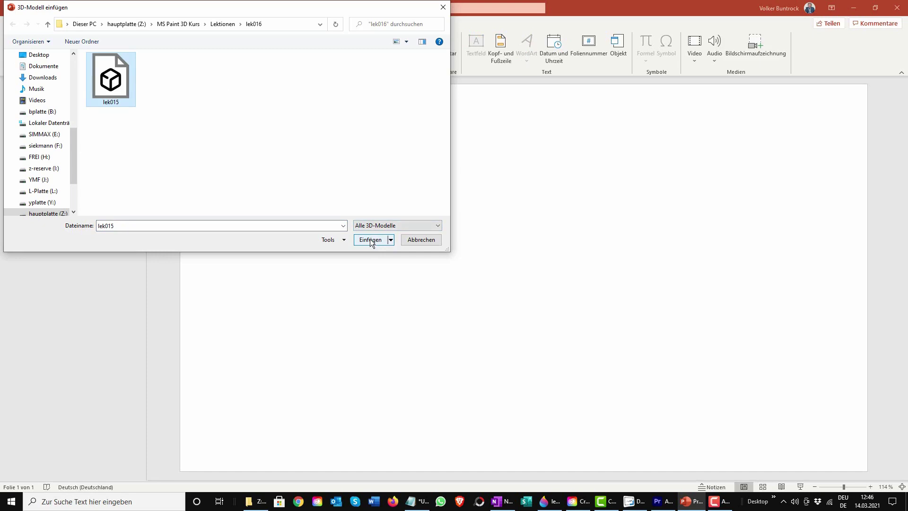
pyautogui.click(369, 239)
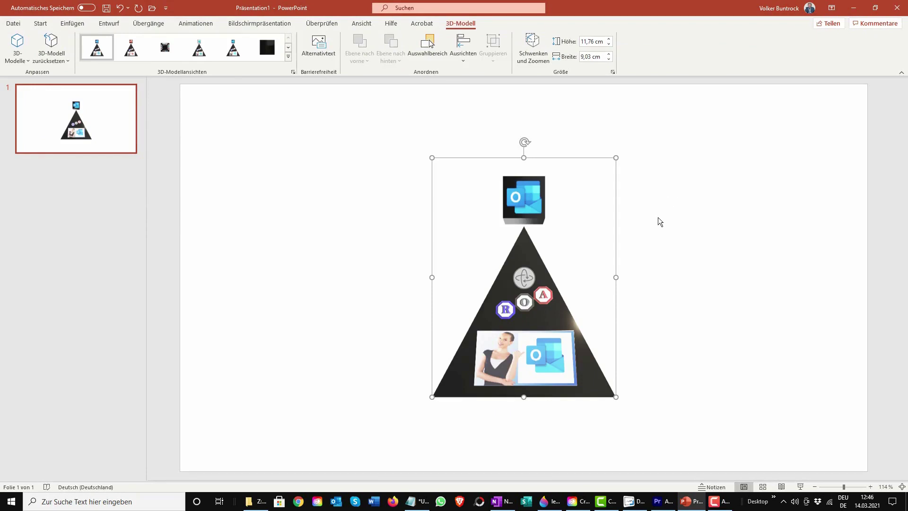
# Move the pyramid model to the left side of the slide and expand the 3D view presets
pyautogui.moveTo(528, 320); pyautogui.dragTo(305, 261)
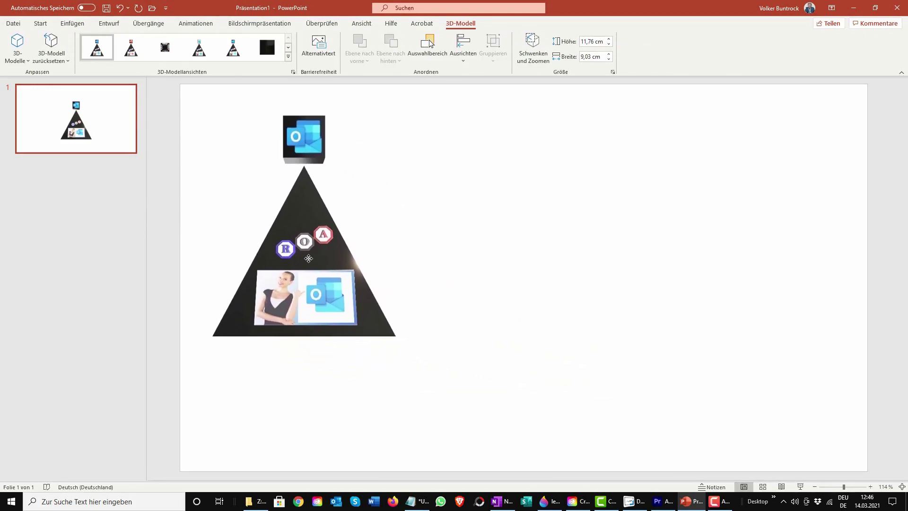
pyautogui.moveTo(305, 262); pyautogui.dragTo(302, 305)
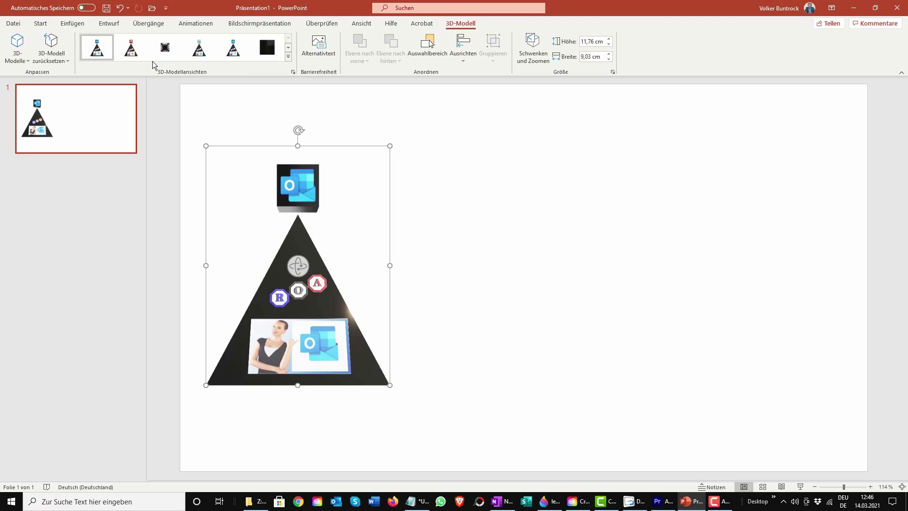
pyautogui.click(288, 57)
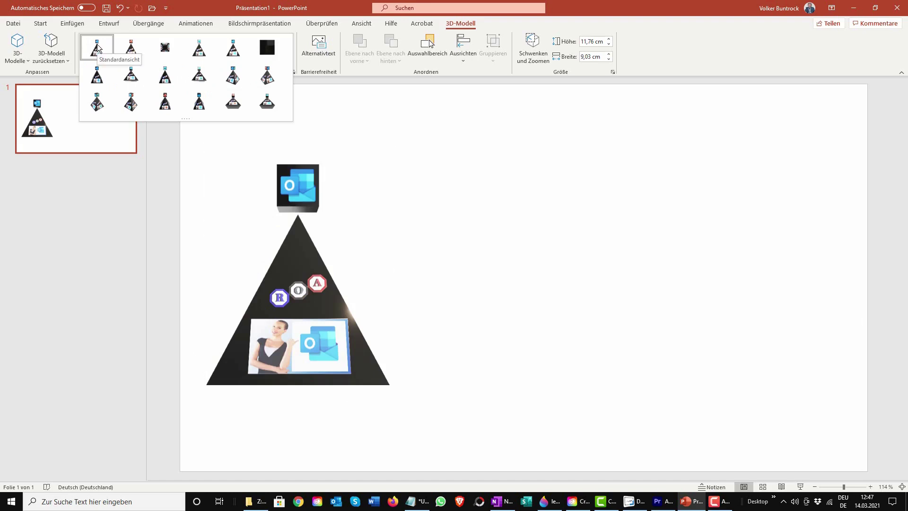
# Apply the Standardansicht view to the pyramid and deselect it
pyautogui.click(98, 48)
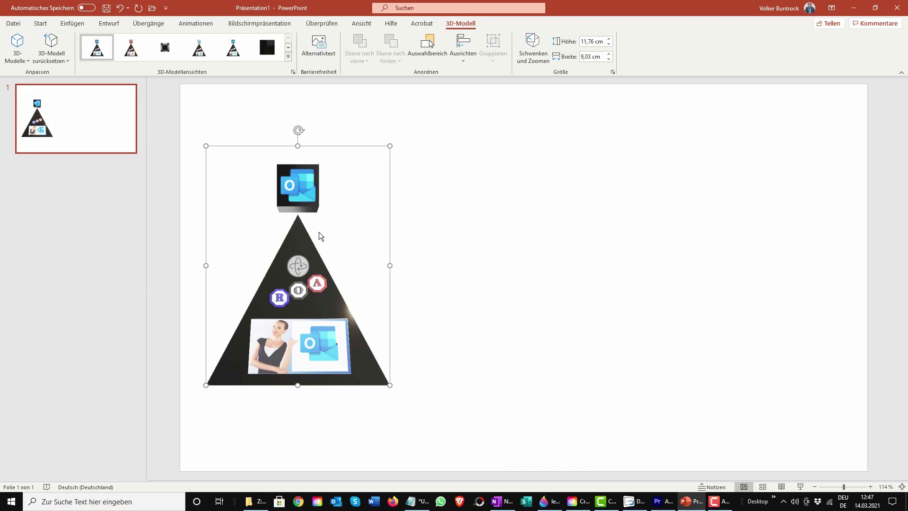
pyautogui.click(441, 211)
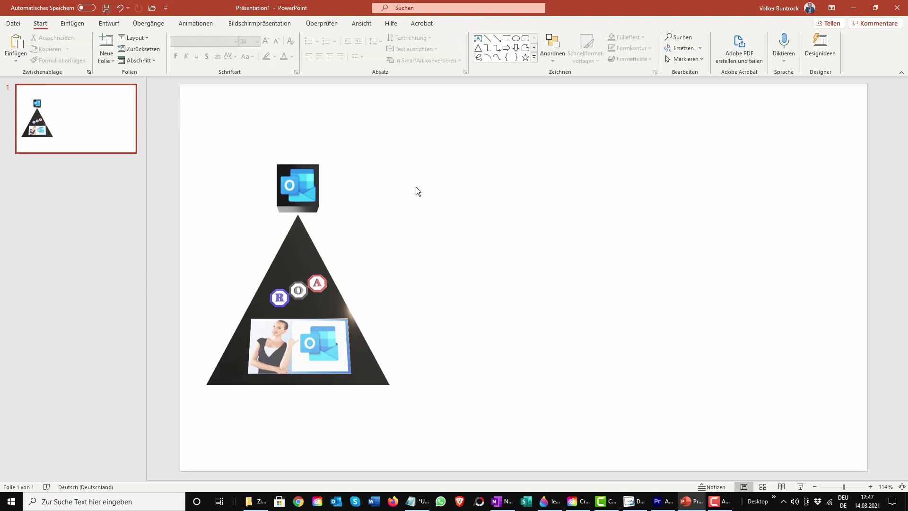
# Draw an empty text box right of the pyramid, then bring up the Notepad course titles
pyautogui.click(72, 24)
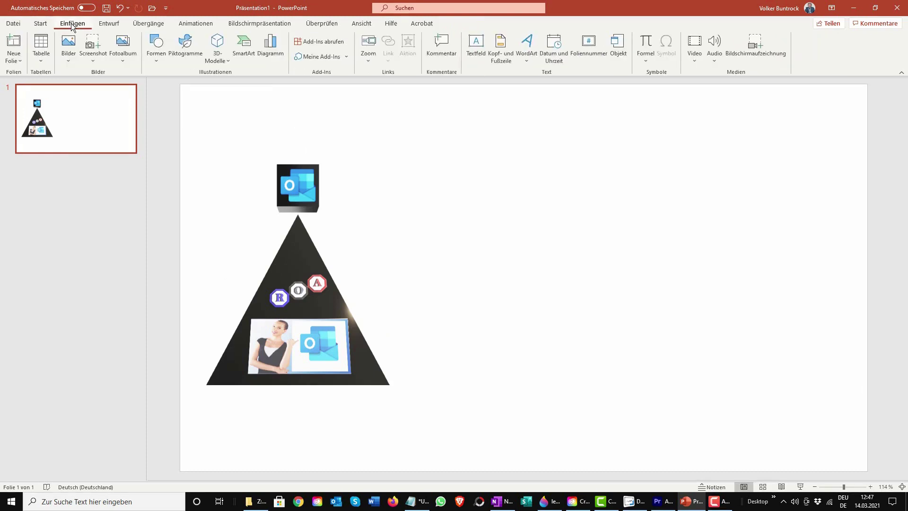
pyautogui.click(477, 45)
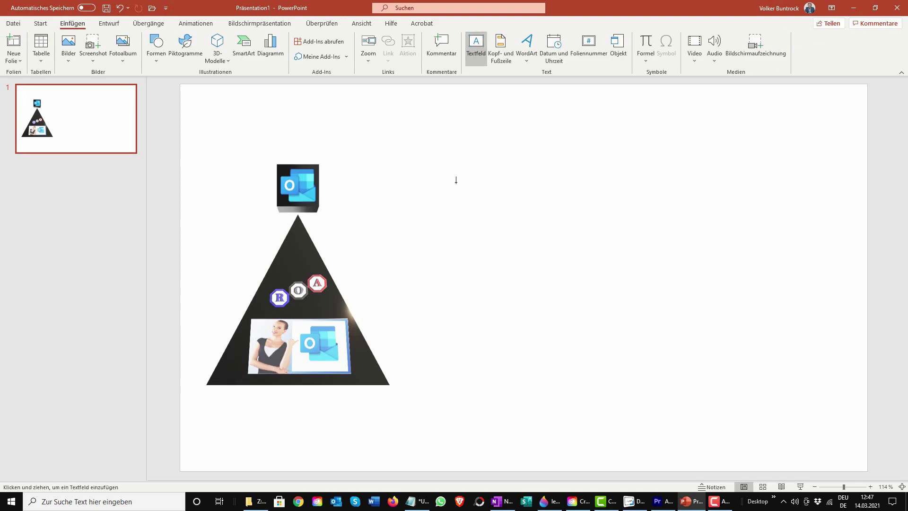
pyautogui.moveTo(455, 182); pyautogui.dragTo(715, 216)
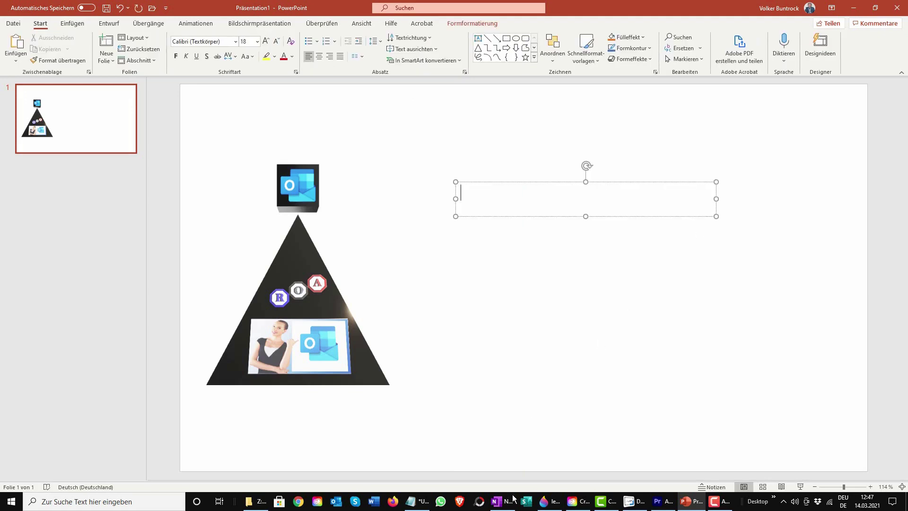
pyautogui.click(418, 504)
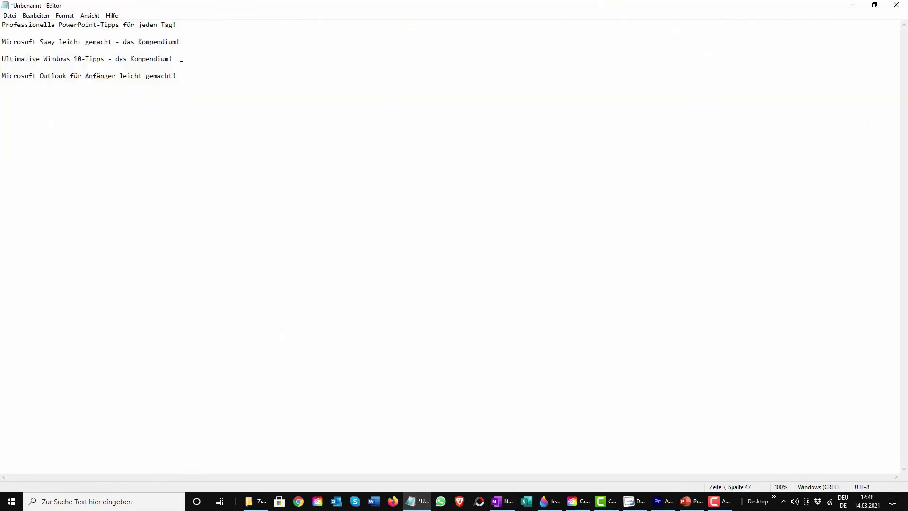
# Copy the 'Microsoft Outlook für Anfänger leicht gemacht!' line from Notepad and return to PowerPoint
pyautogui.moveTo(188, 77); pyautogui.dragTo(0, 79)
pyautogui.hotkey('ctrl', 'c')
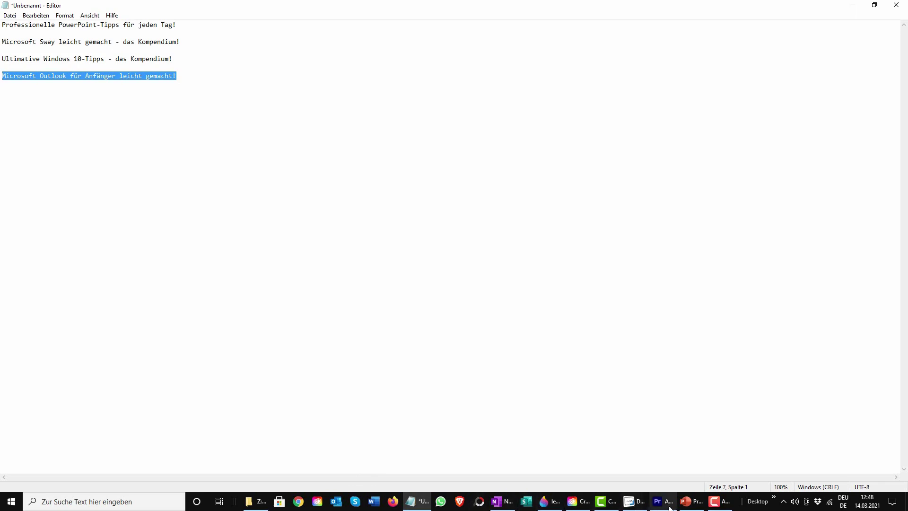
pyautogui.click(691, 505)
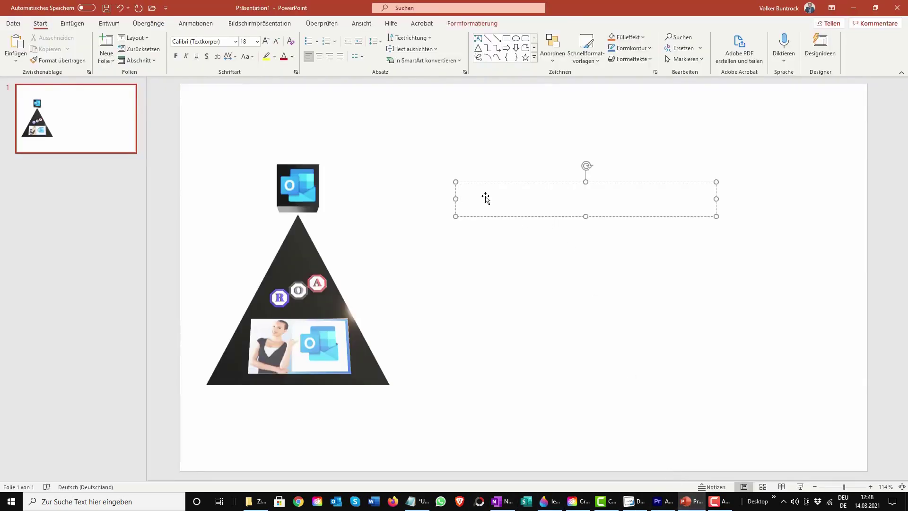
# Paste the Outlook title into the text box and set it in Arial Black
pyautogui.hotkey('ctrl', 'v')
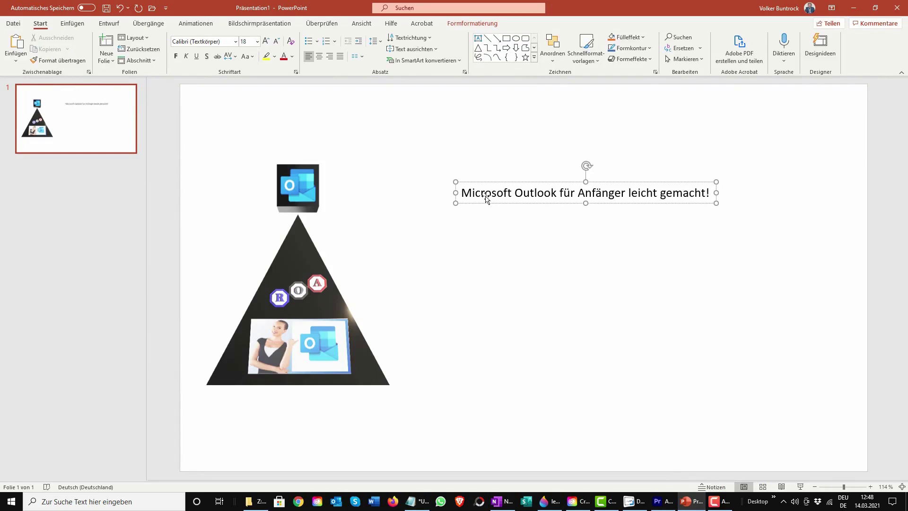
pyautogui.click(511, 195)
pyautogui.tripleClick(510, 196)
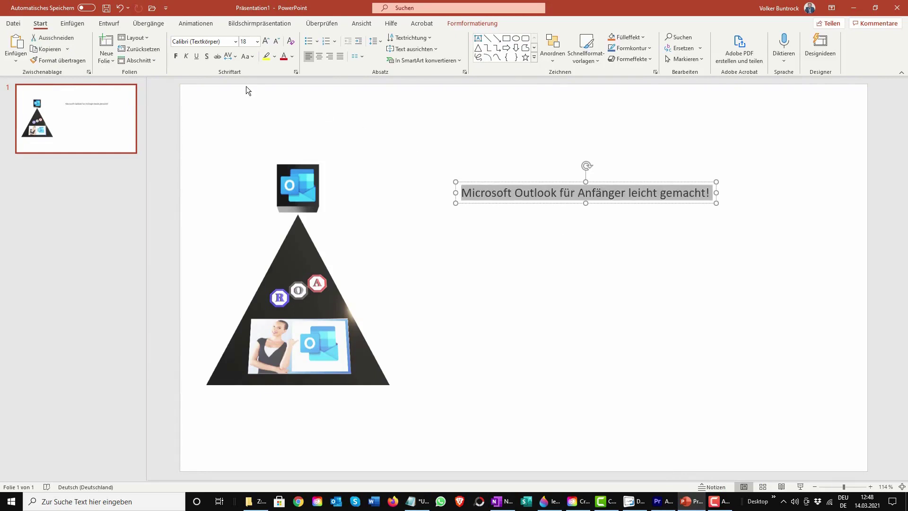
pyautogui.click(235, 42)
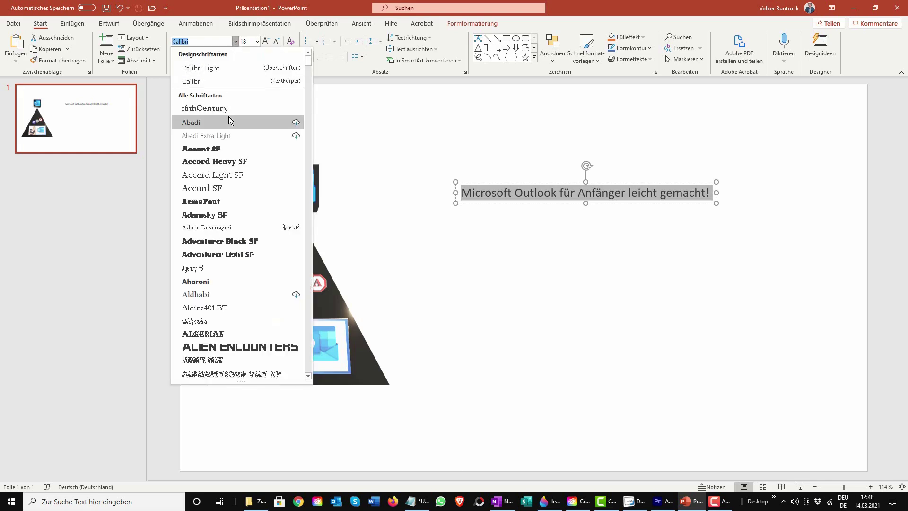
pyautogui.scroll(-5, 226, 215)
pyautogui.scroll(-5, 227, 215)
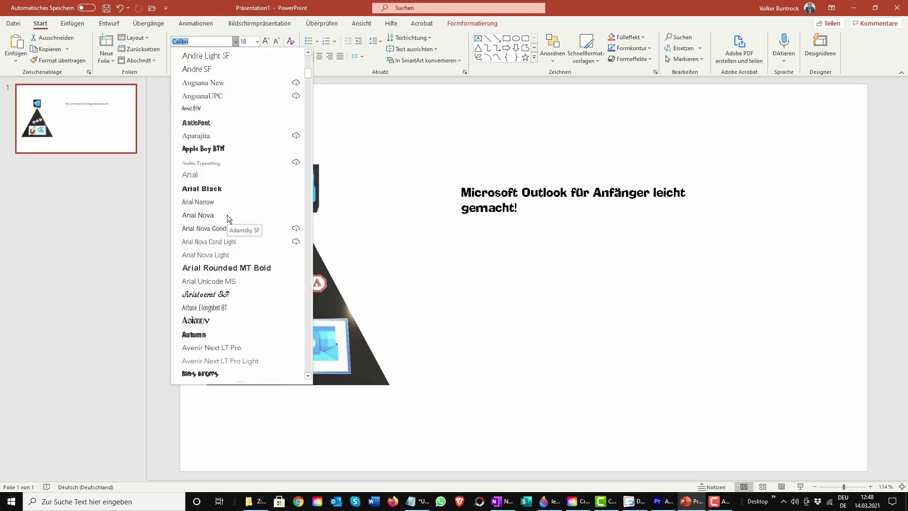
pyautogui.scroll(-3, 226, 215)
pyautogui.click(215, 228)
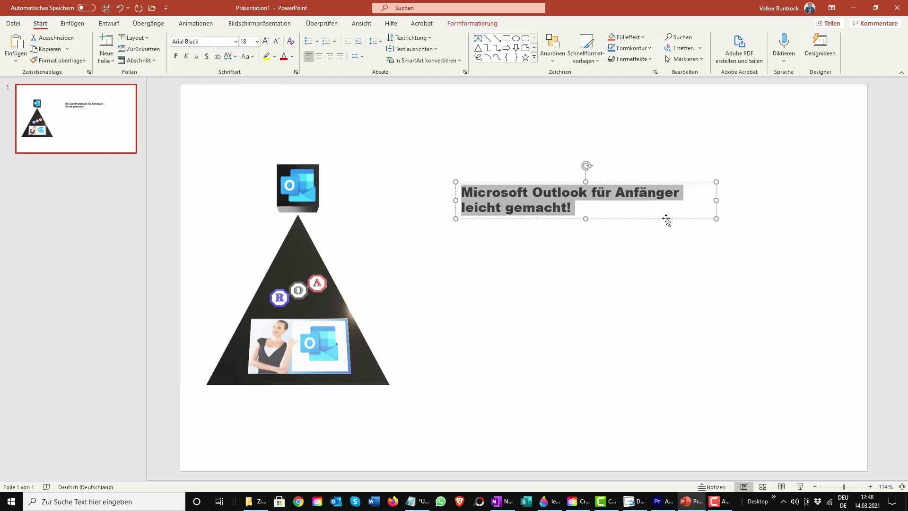
# Widen the title box to fit on one line and give the text a shadow
pyautogui.moveTo(715, 200); pyautogui.dragTo(822, 203)
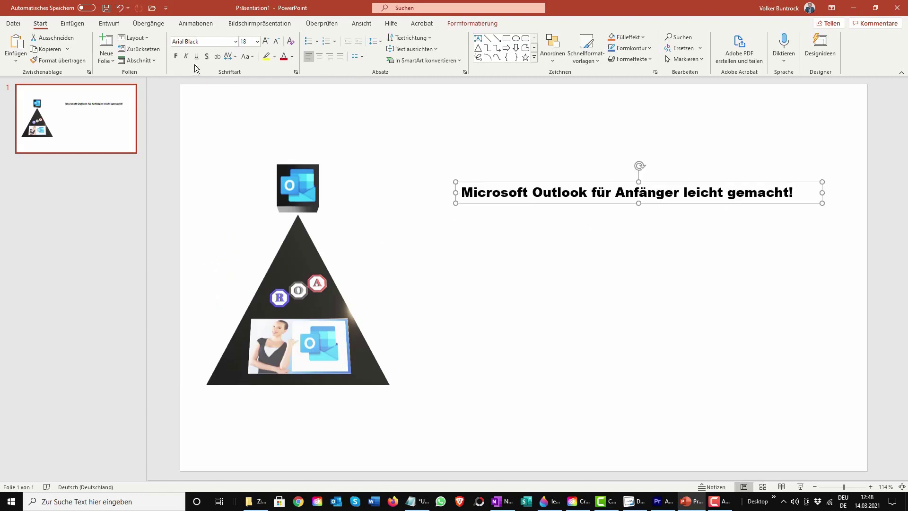
pyautogui.click(206, 56)
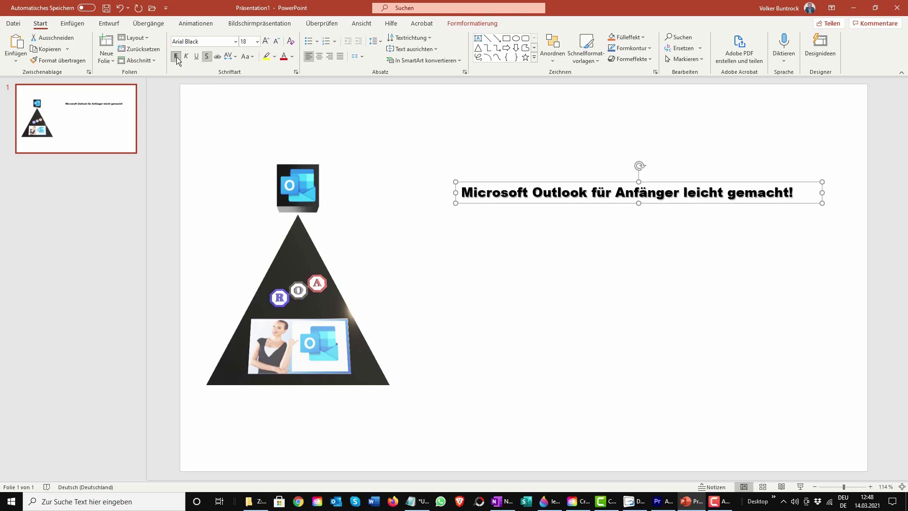
pyautogui.click(367, 109)
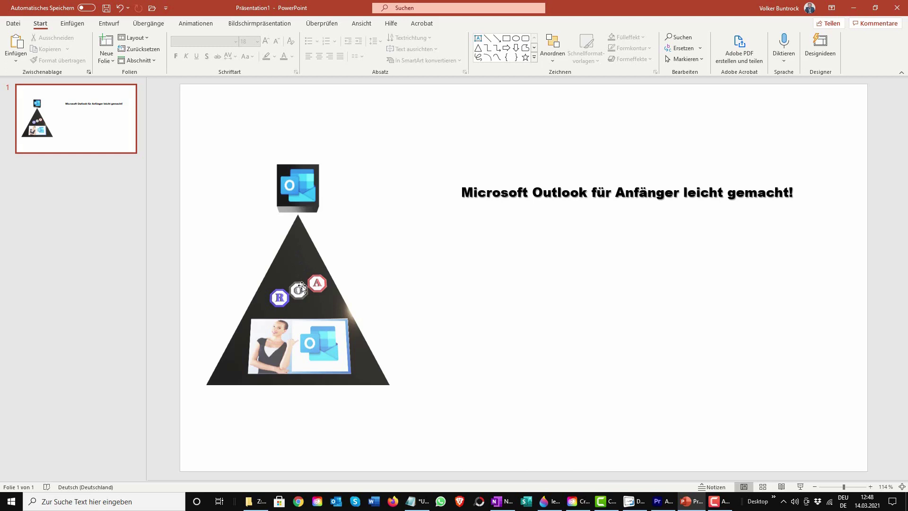
# Duplicate slide 1 to create an identical slide 2
pyautogui.rightClick(74, 117)
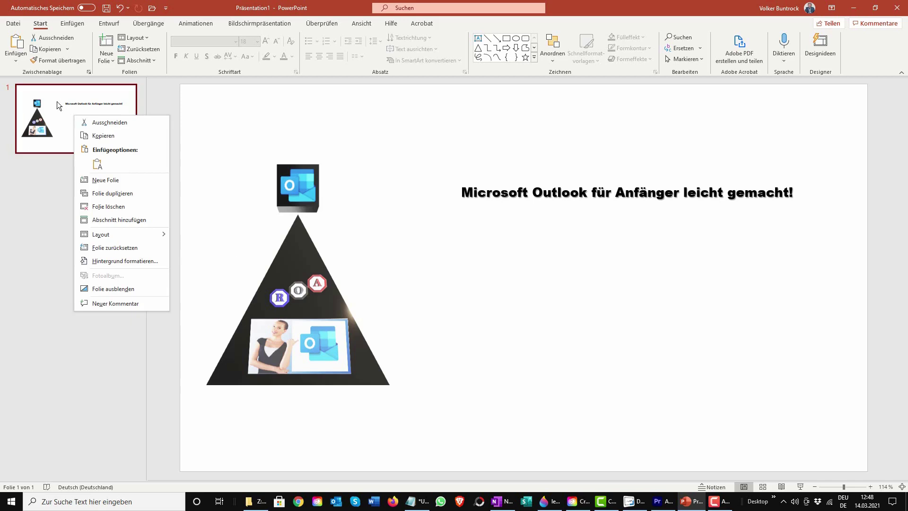
pyautogui.click(121, 193)
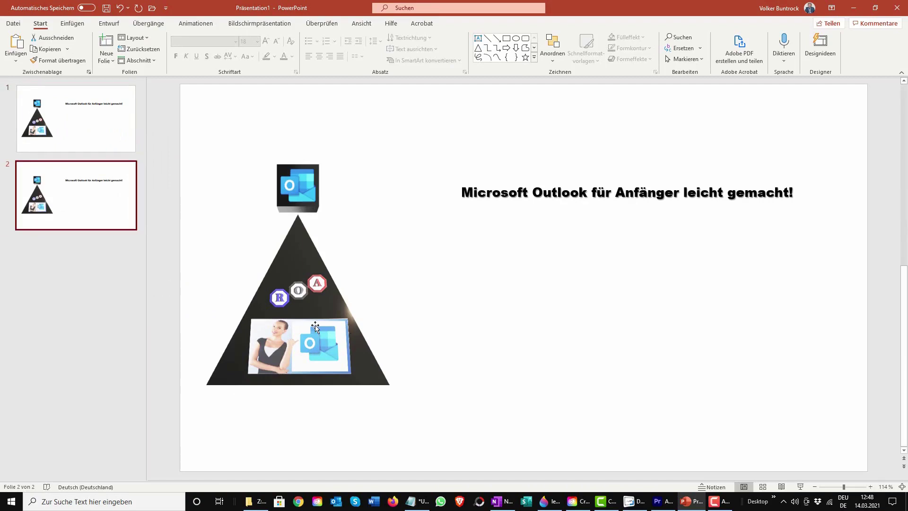
# Rotate slide 2's pyramid to its PowerPoint face and place the cursor in the title
pyautogui.click(303, 301)
pyautogui.moveTo(298, 266)
pyautogui.mouseDown()
pyautogui.moveTo(354, 277)
pyautogui.moveTo(414, 271)
pyautogui.mouseUp()
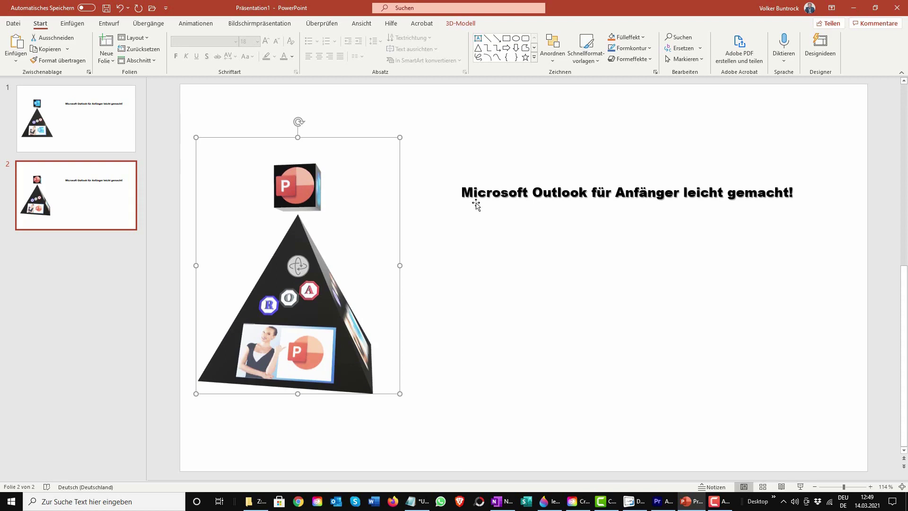
pyautogui.click(542, 194)
pyautogui.moveTo(415, 501)
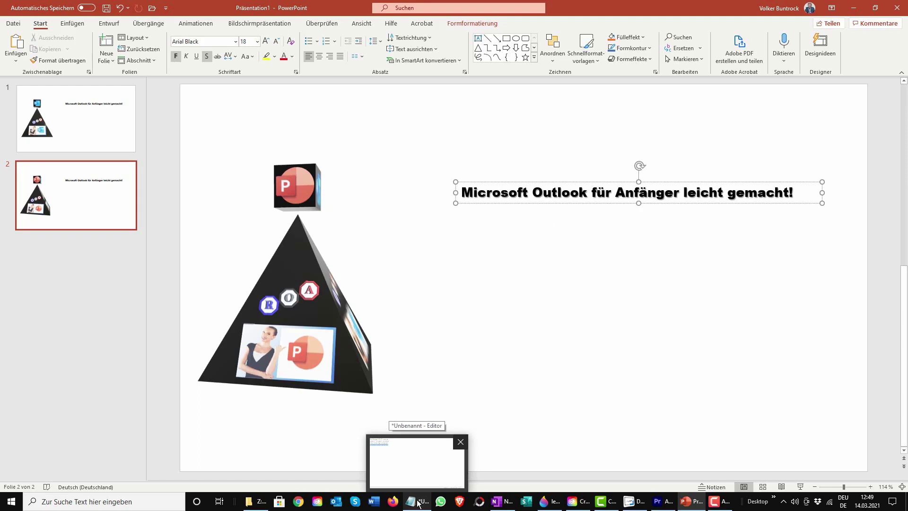
pyautogui.moveTo(416, 463)
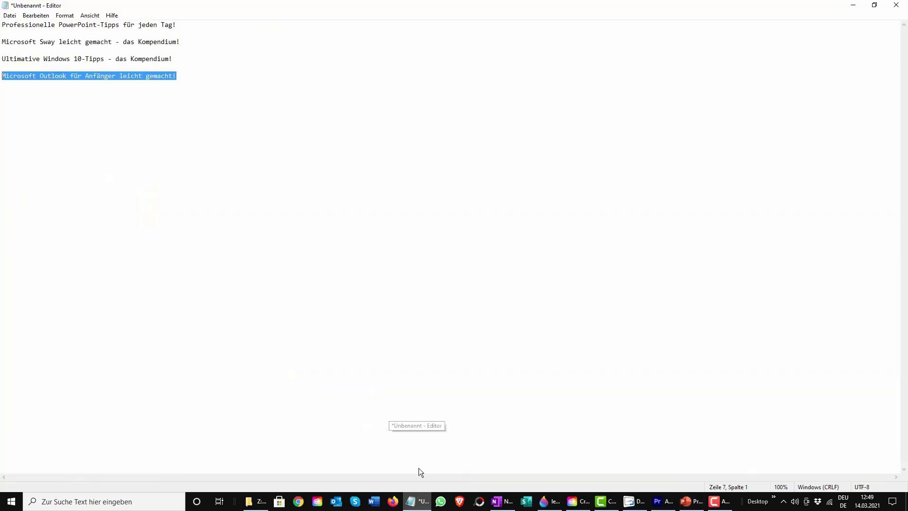
# Select the 'Professionelle PowerPoint-Tipps für jeden Tag!' line in Notepad, then return to PowerPoint
pyautogui.click(418, 471)
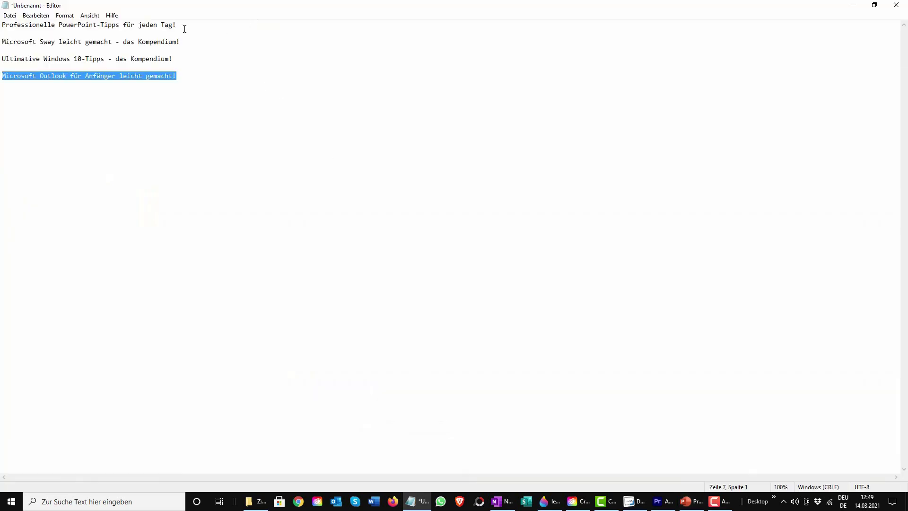
pyautogui.click(184, 29)
pyautogui.moveTo(1, 32); pyautogui.dragTo(2, 27)
pyautogui.hotkey('ctrl', 'c')
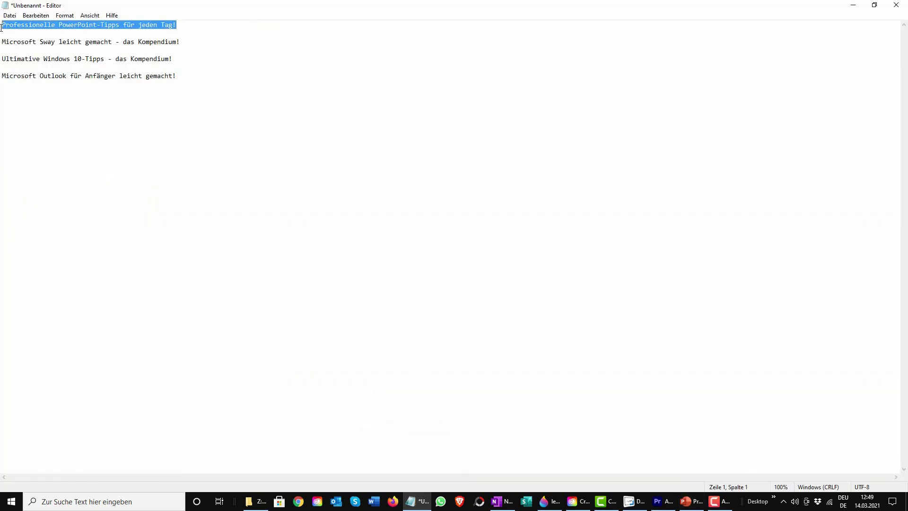
pyautogui.click(691, 501)
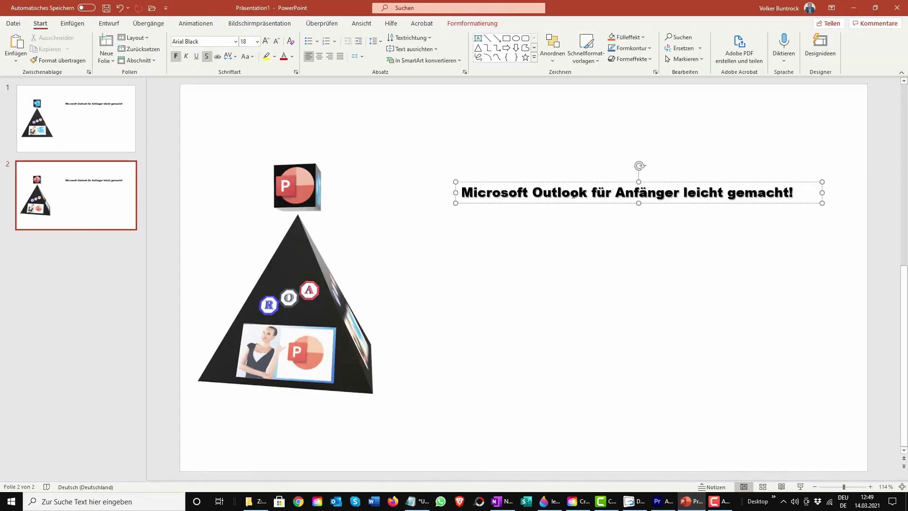
# Replace slide 2's title with 'Professionelle PowerPoint-Tipps für jeden Tag!'
pyautogui.hotkey('ctrl', 'a')
pyautogui.hotkey('ctrl', 'v')
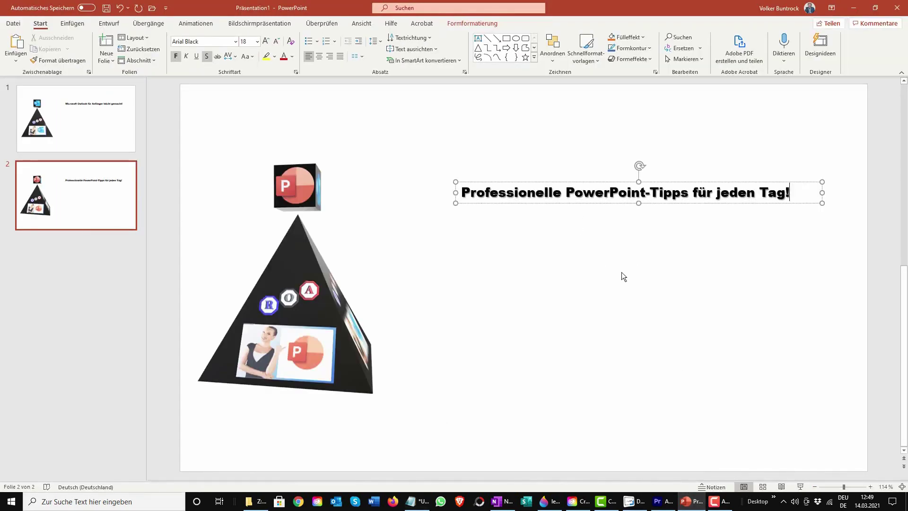
pyautogui.click(592, 230)
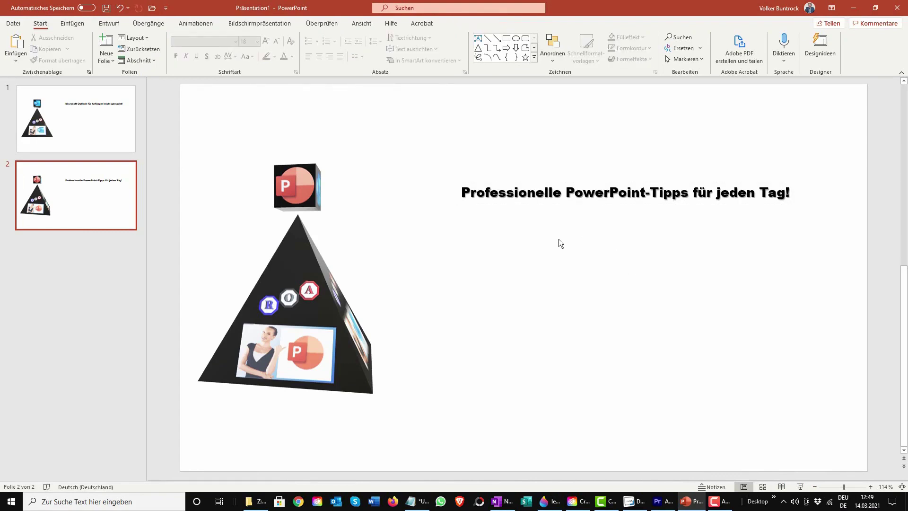
# Duplicate slide 2 as slide 3 and rotate its pyramid to the Sway face
pyautogui.rightClick(78, 190)
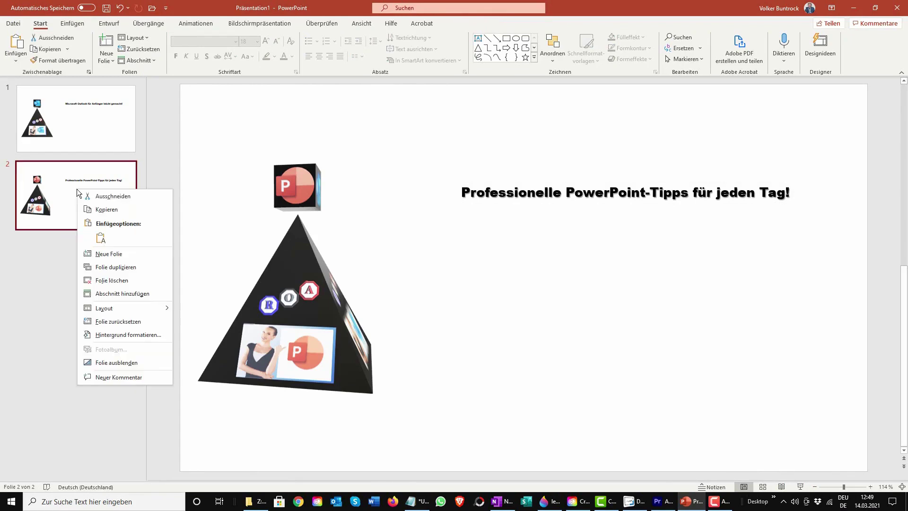
pyautogui.click(99, 267)
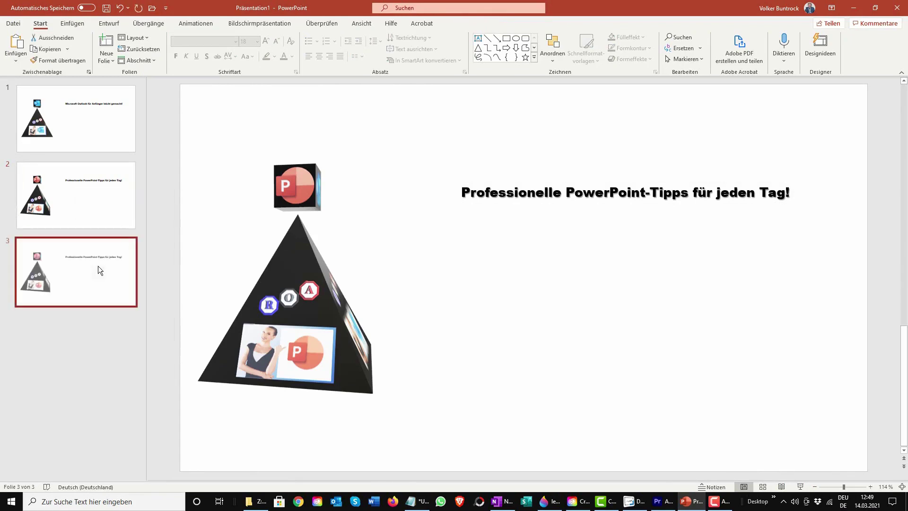
pyautogui.click(275, 336)
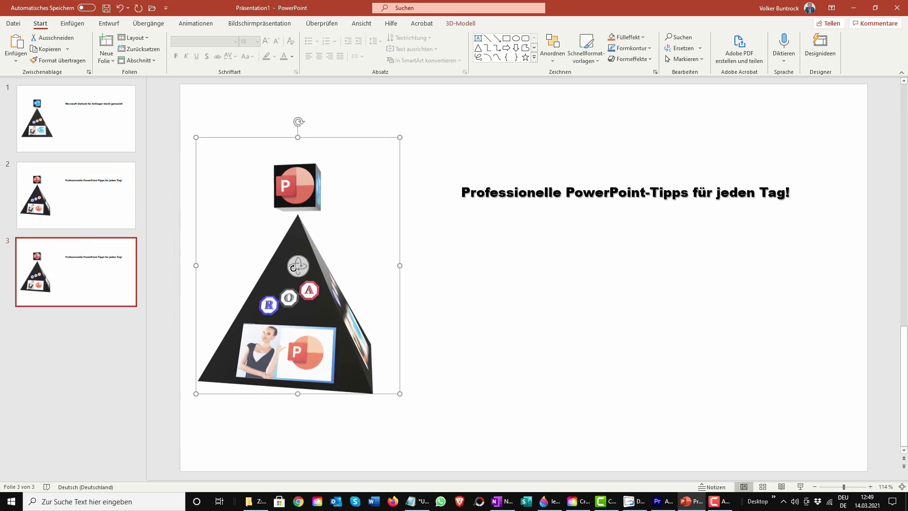
pyautogui.moveTo(301, 262)
pyautogui.mouseDown()
pyautogui.moveTo(374, 273)
pyautogui.moveTo(425, 265)
pyautogui.mouseUp()
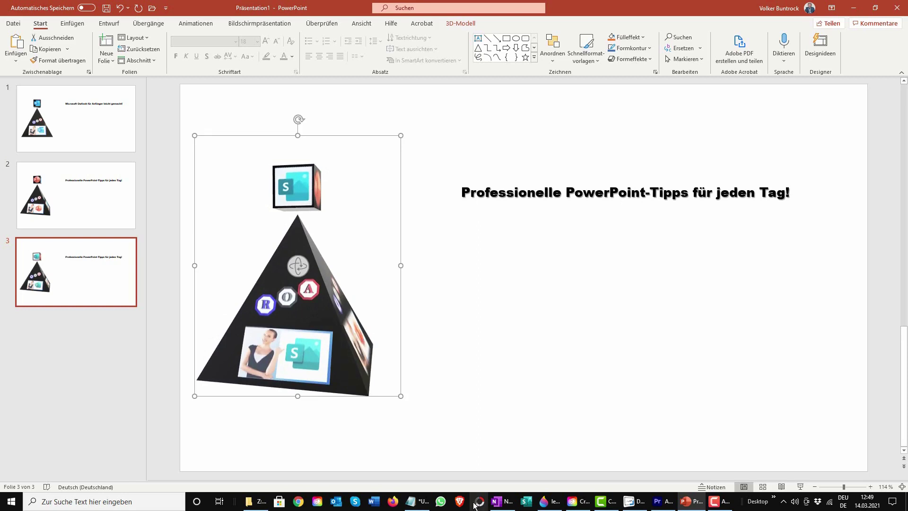
# Select the 'Microsoft Sway leicht gemacht - das Kompendium!' line in Notepad, then return to PowerPoint
pyautogui.click(416, 501)
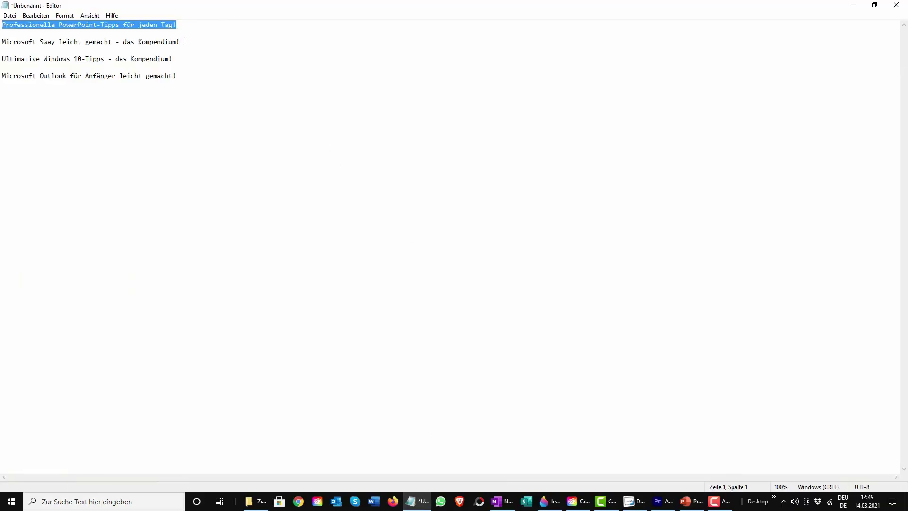
pyautogui.moveTo(180, 41); pyautogui.dragTo(1, 41)
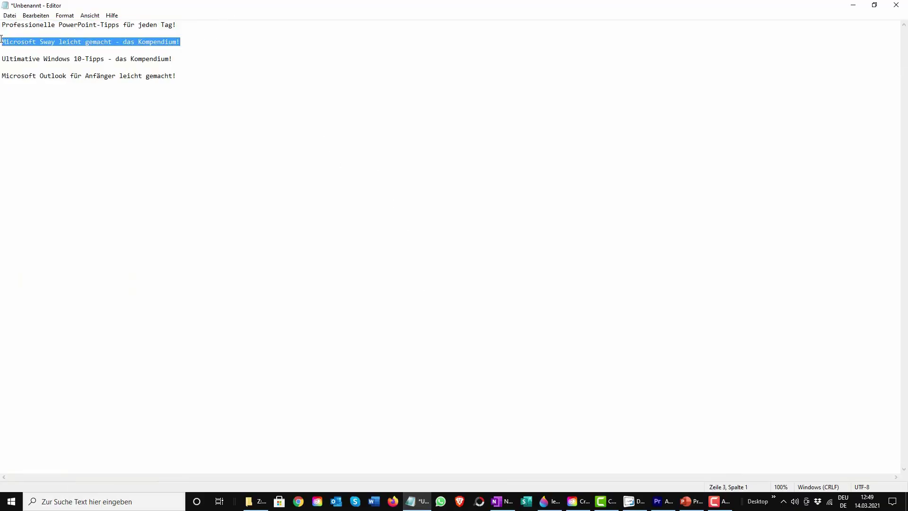
pyautogui.click(691, 501)
# Replace slide 3's title with the pasted Sway title and widen the box to one line
pyautogui.doubleClick(566, 191)
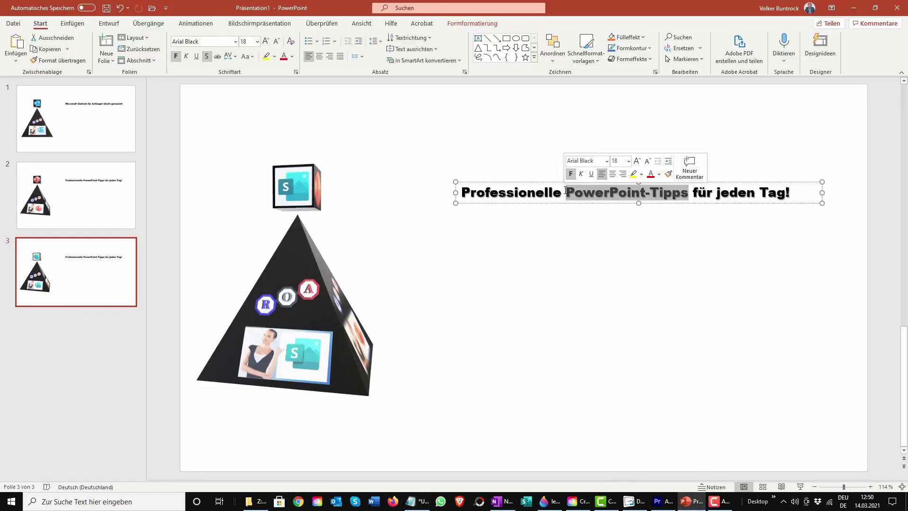
pyautogui.hotkey('ctrl', 'a')
pyautogui.write('Microsoft Sway leicht gemacht - das Kompendium!')
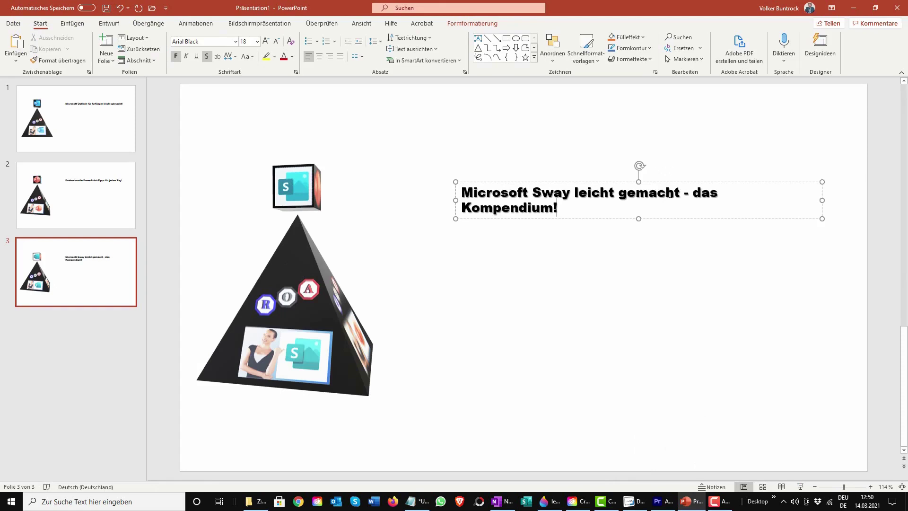
pyautogui.moveTo(821, 200); pyautogui.dragTo(852, 198)
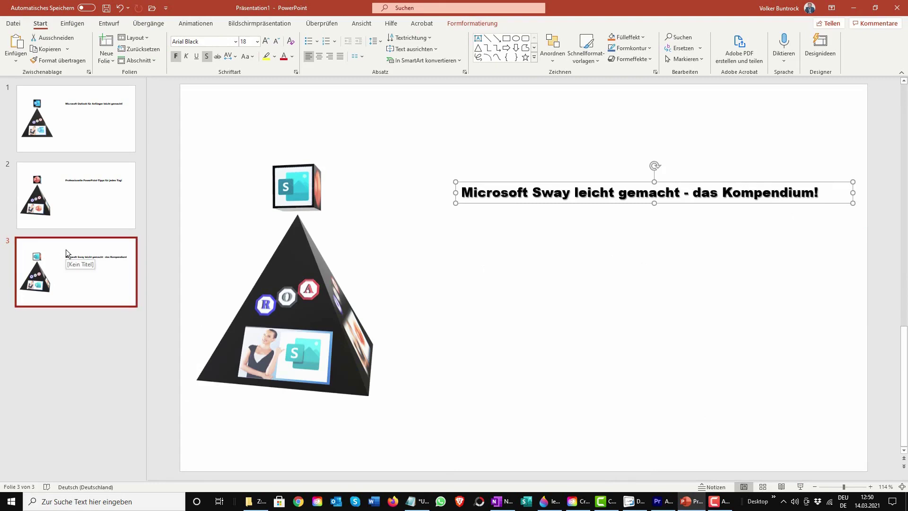
# Duplicate slide 3 as slide 4 and rotate its pyramid to the Windows face
pyautogui.rightClick(93, 267)
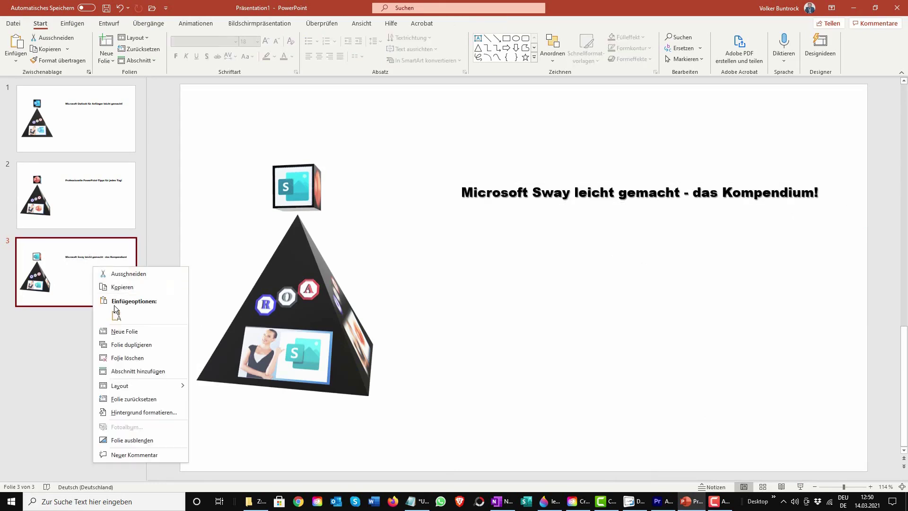
pyautogui.click(136, 348)
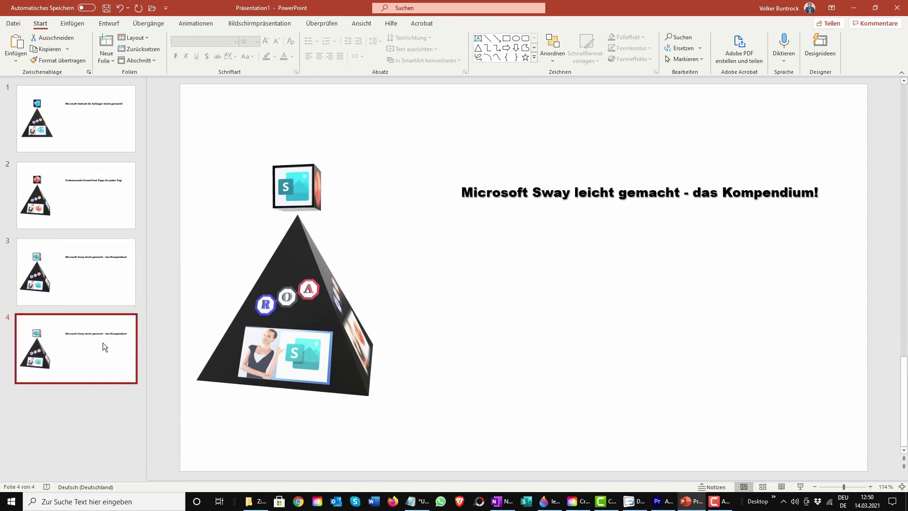
pyautogui.click(308, 284)
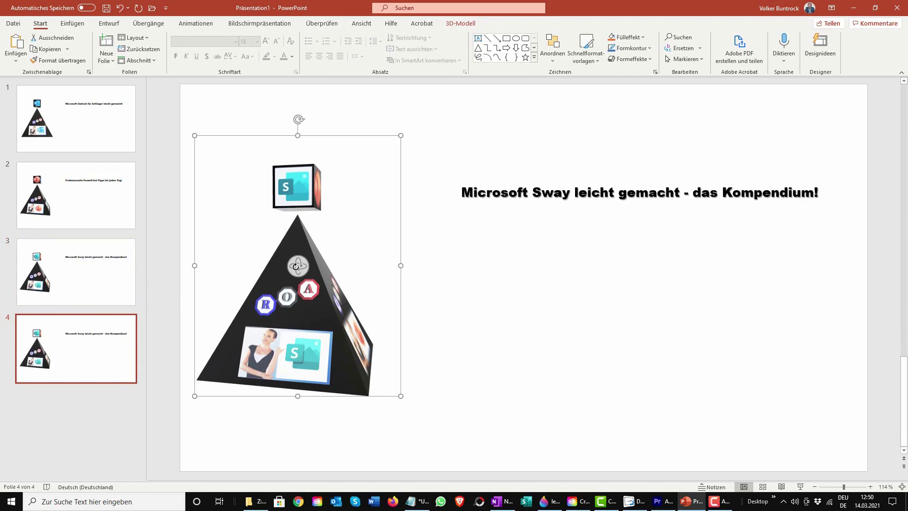
pyautogui.moveTo(297, 265); pyautogui.dragTo(432, 266)
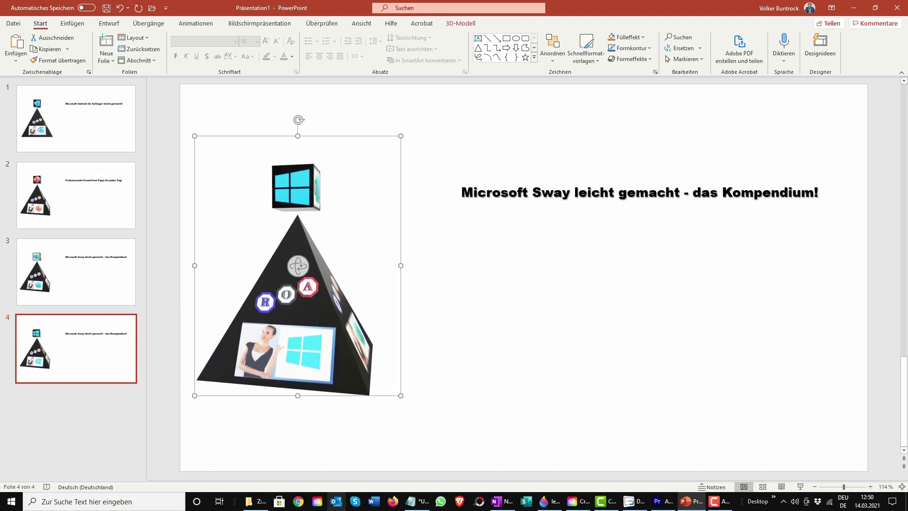
# Put 'Ultimative Windows 10-Tipps - das Kompendium!' from Notepad into slide 4's title
pyautogui.click(416, 502)
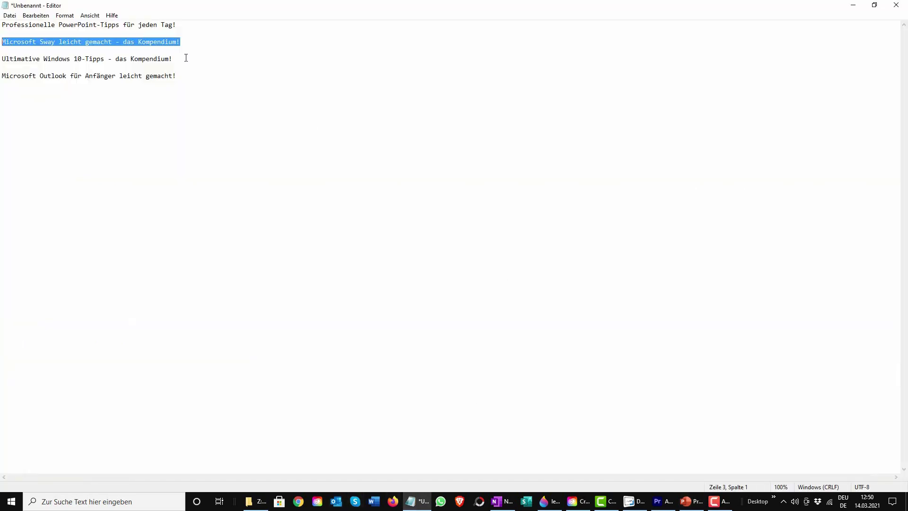
pyautogui.moveTo(184, 59); pyautogui.dragTo(2, 60)
pyautogui.hotkey('ctrl', 'c')
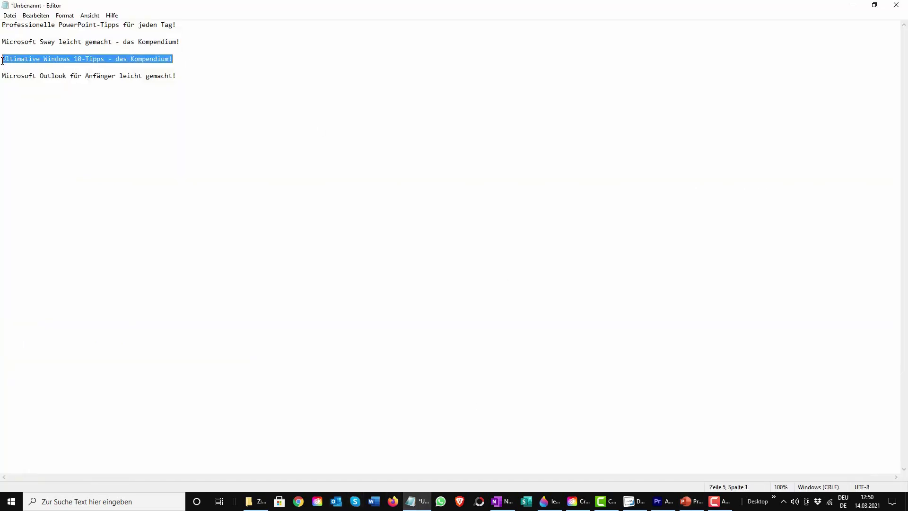
pyautogui.click(691, 501)
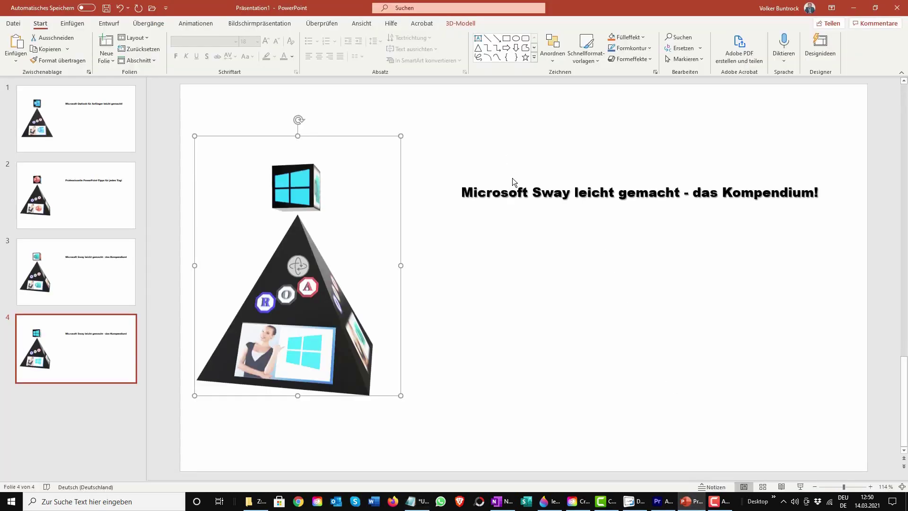
pyautogui.doubleClick(515, 193)
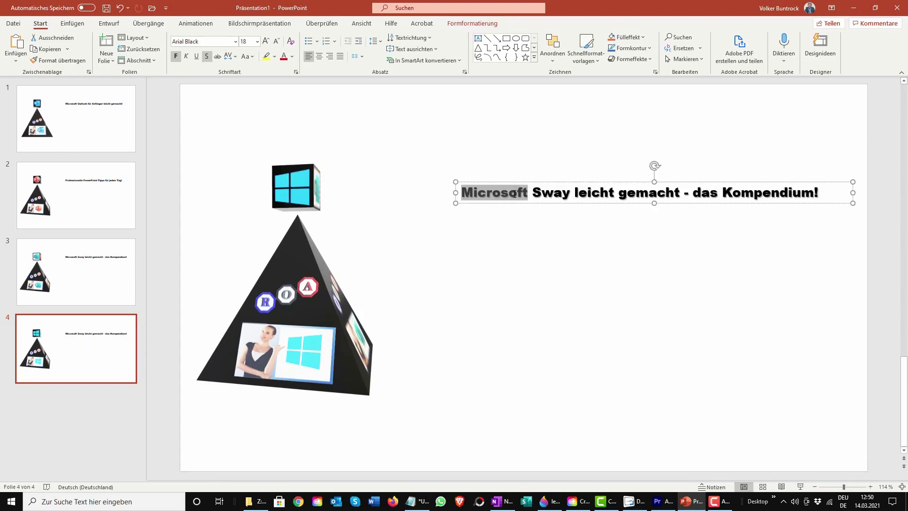
pyautogui.hotkey('ctrl', 'a')
pyautogui.hotkey('ctrl', 'v')
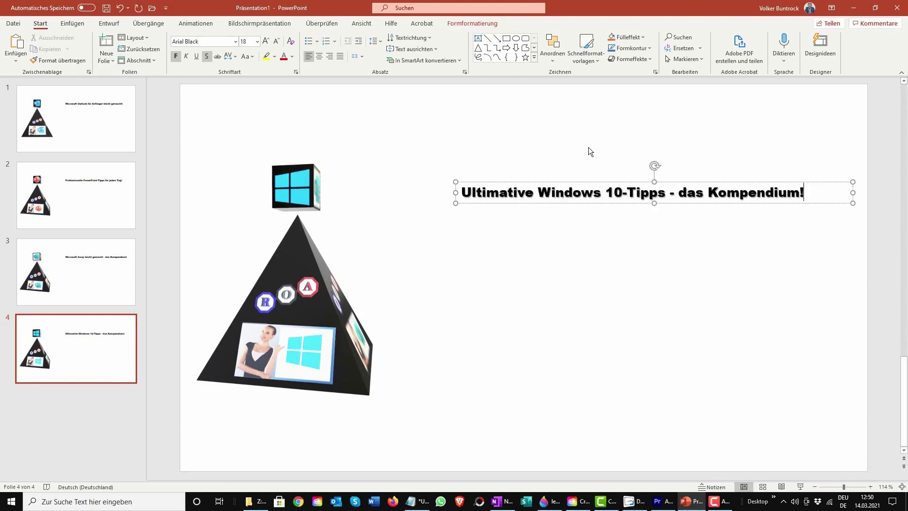
pyautogui.click(550, 131)
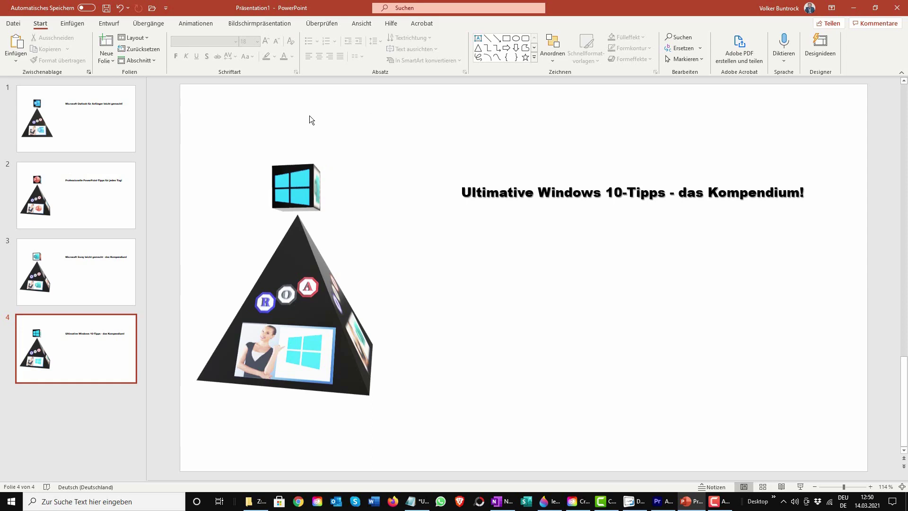
# Give slide 1 a Morph transition with a 03,00-second duration
pyautogui.click(79, 117)
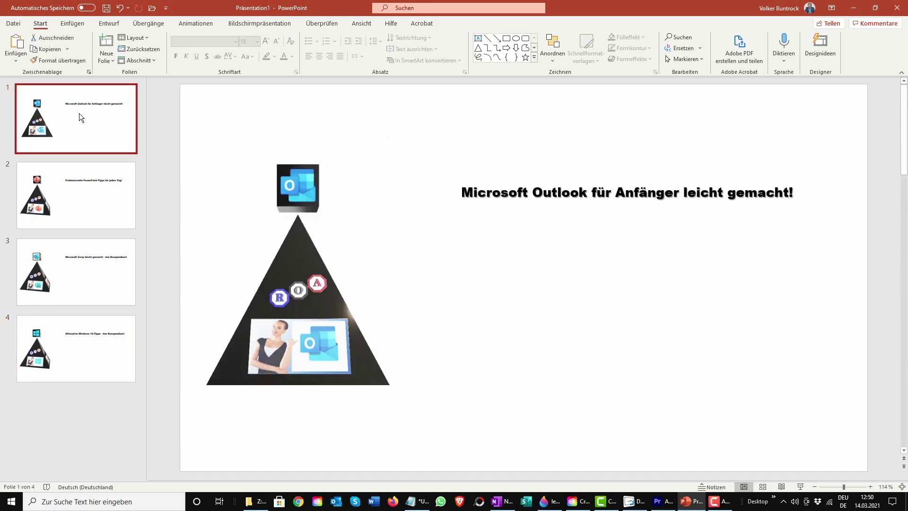
pyautogui.click(149, 24)
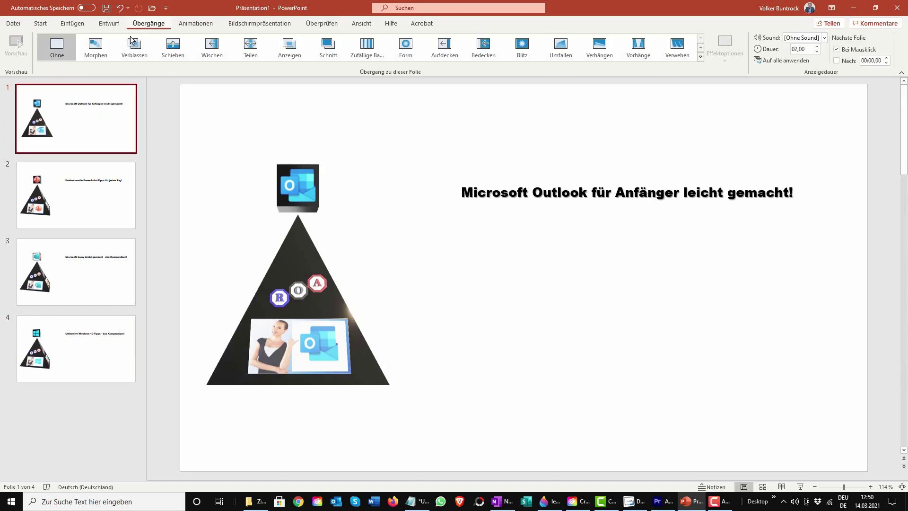
pyautogui.click(96, 47)
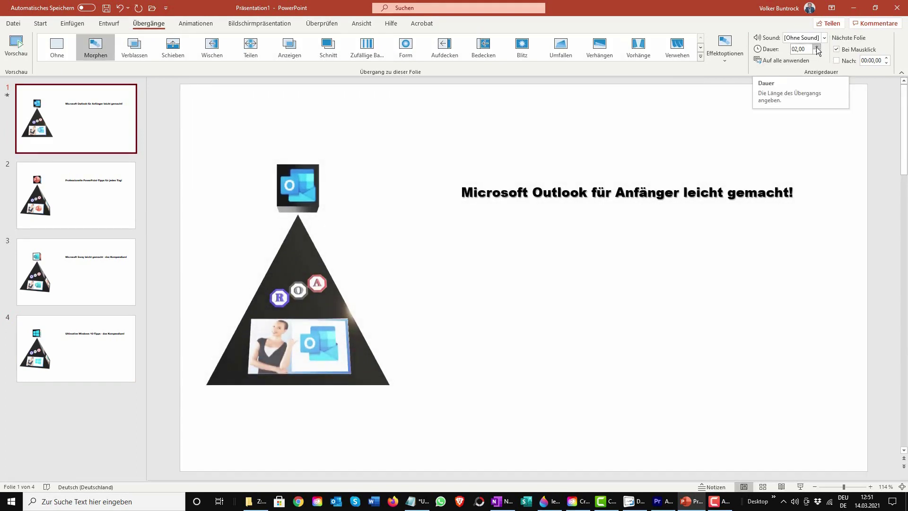
pyautogui.click(815, 46)
pyautogui.click(816, 46)
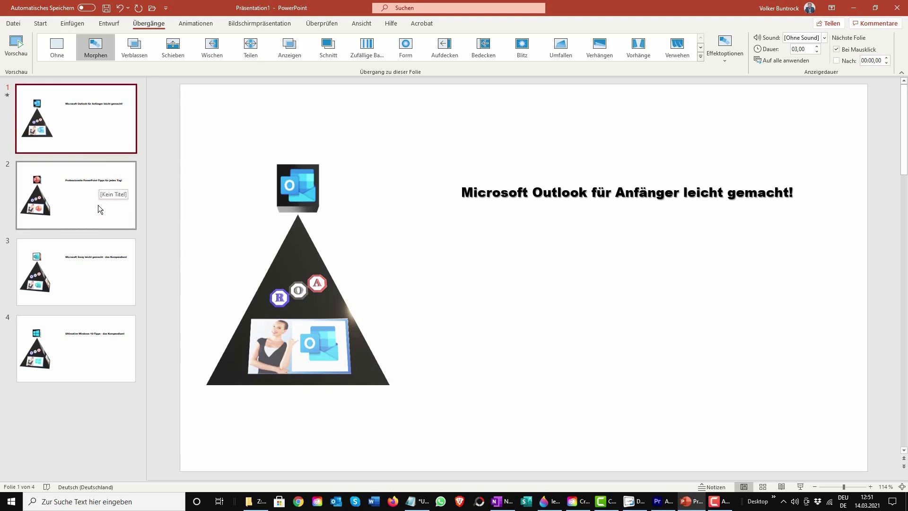
pyautogui.click(88, 191)
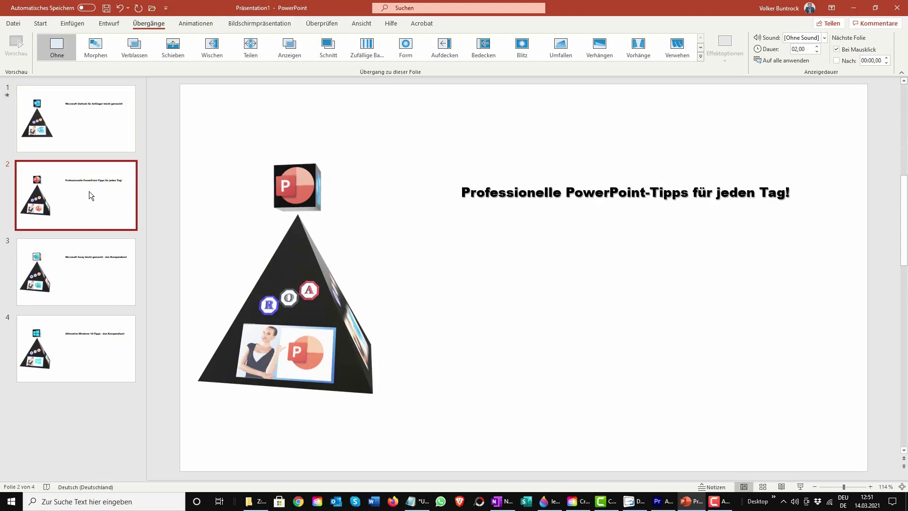
# Apply 03,00-second Morph transitions to slides 2, 3 and 4
pyautogui.click(96, 47)
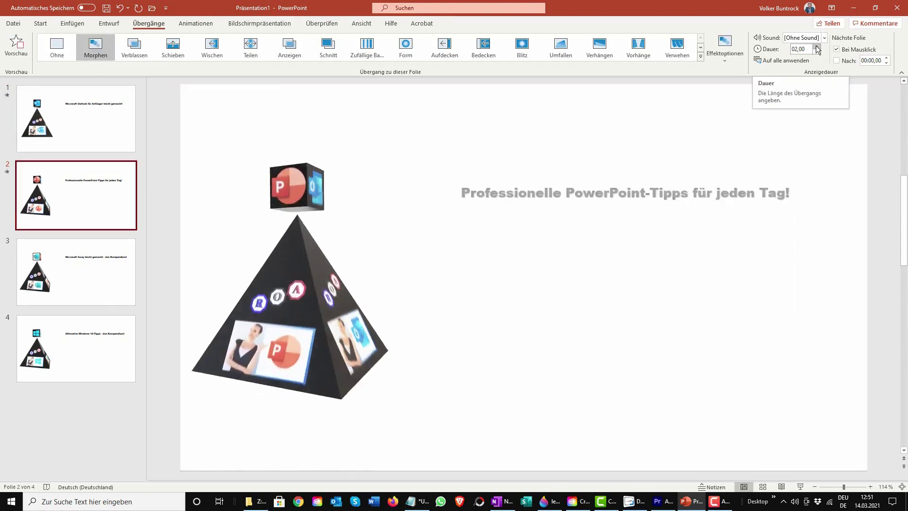
pyautogui.click(816, 47)
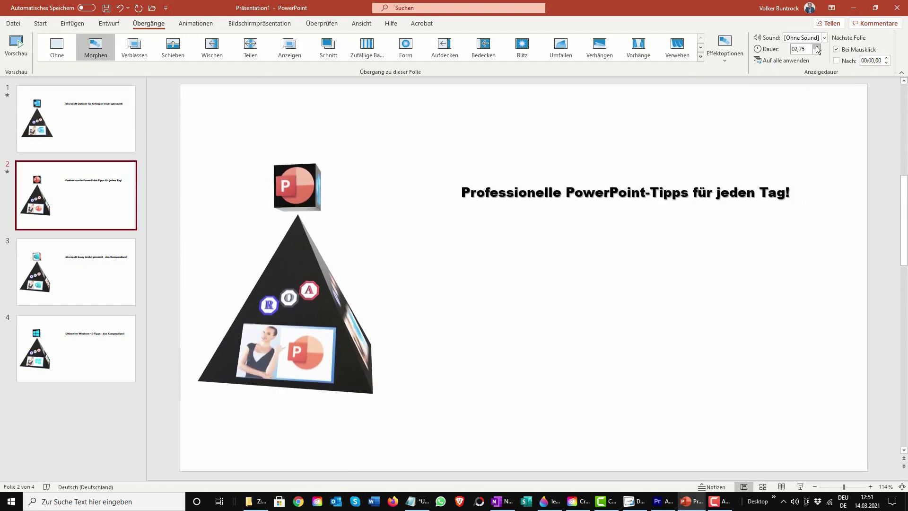
pyautogui.click(86, 262)
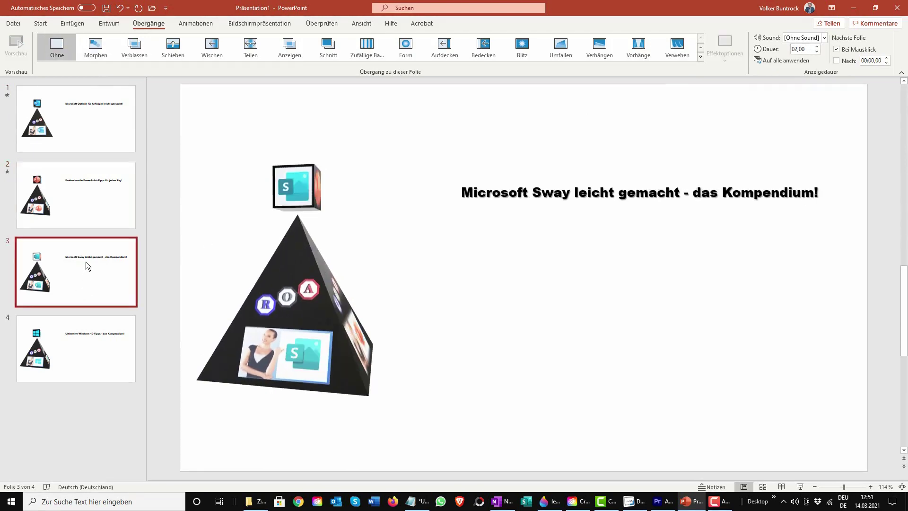
pyautogui.click(95, 47)
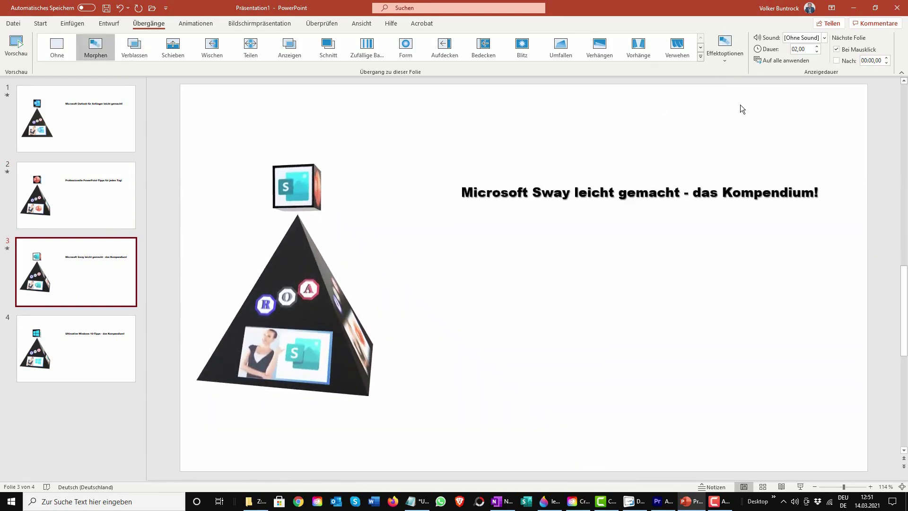
pyautogui.click(817, 47)
pyautogui.click(98, 334)
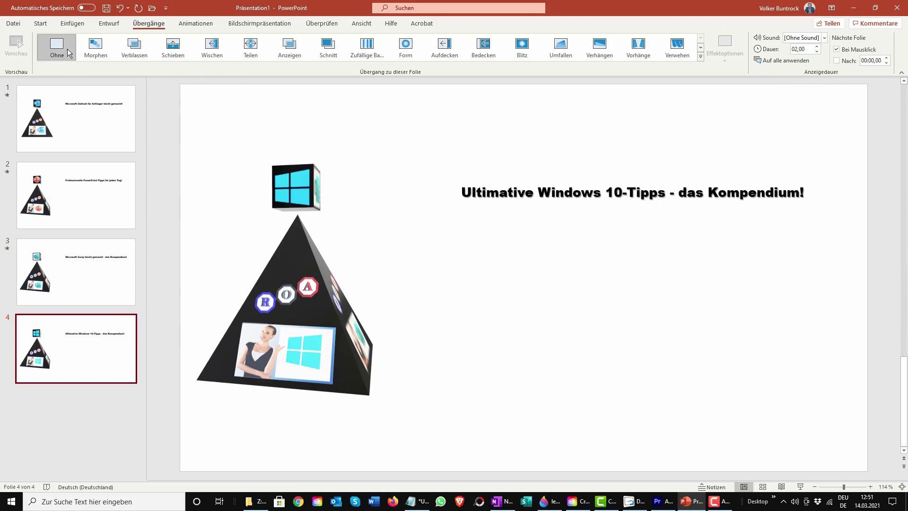
pyautogui.click(95, 46)
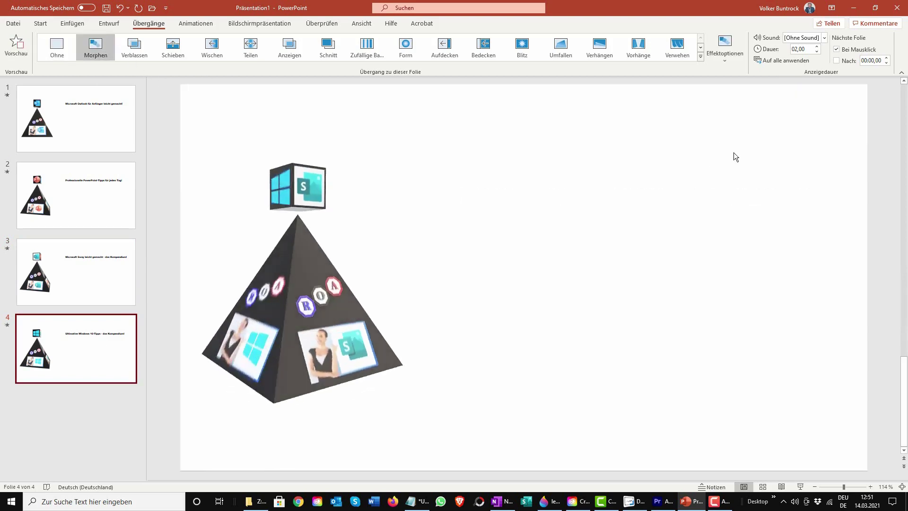
pyautogui.click(817, 47)
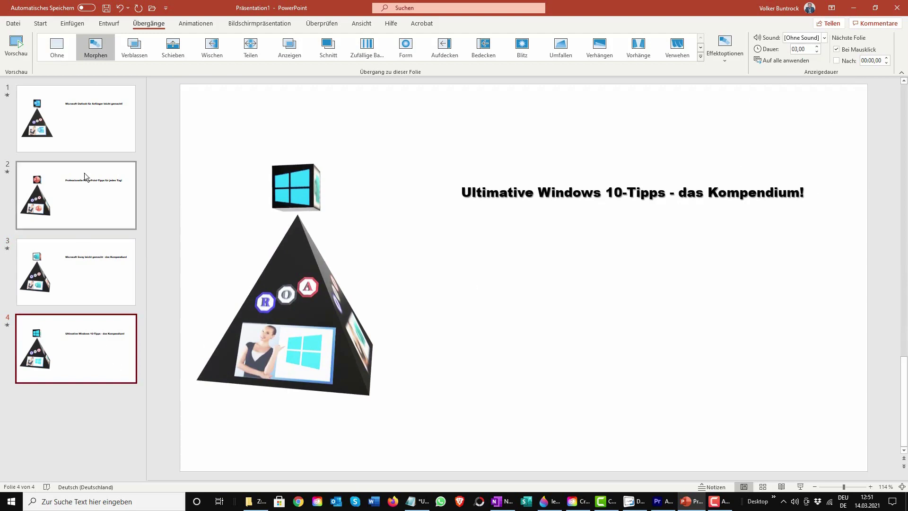
pyautogui.click(83, 133)
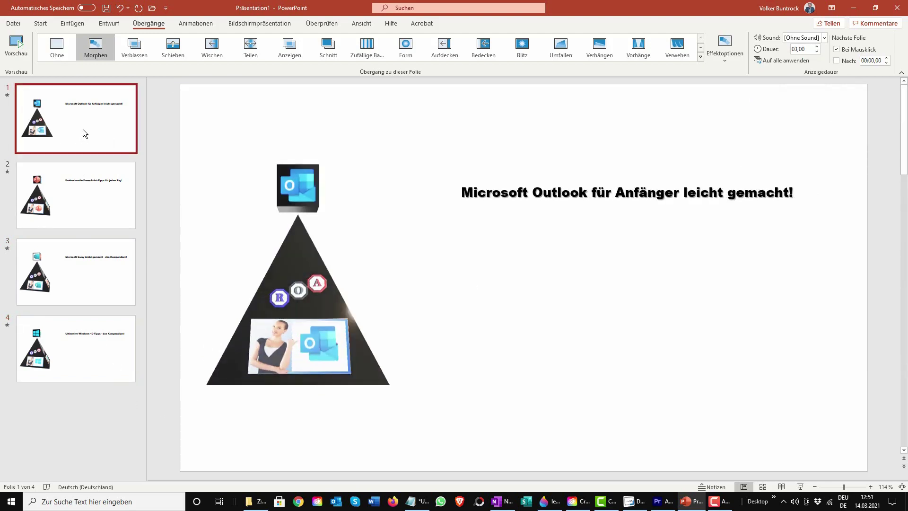
# Use Save As on this PC to save the presentation as lek016
pyautogui.click(13, 24)
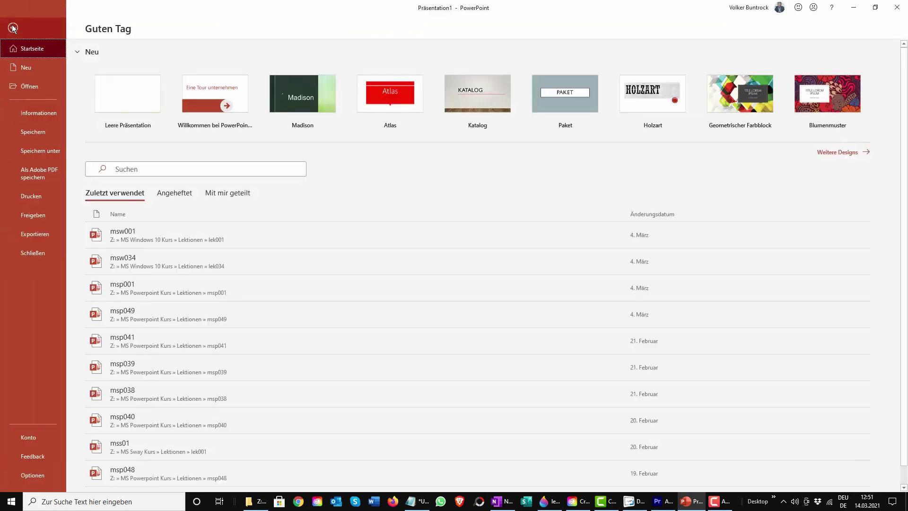
pyautogui.click(34, 153)
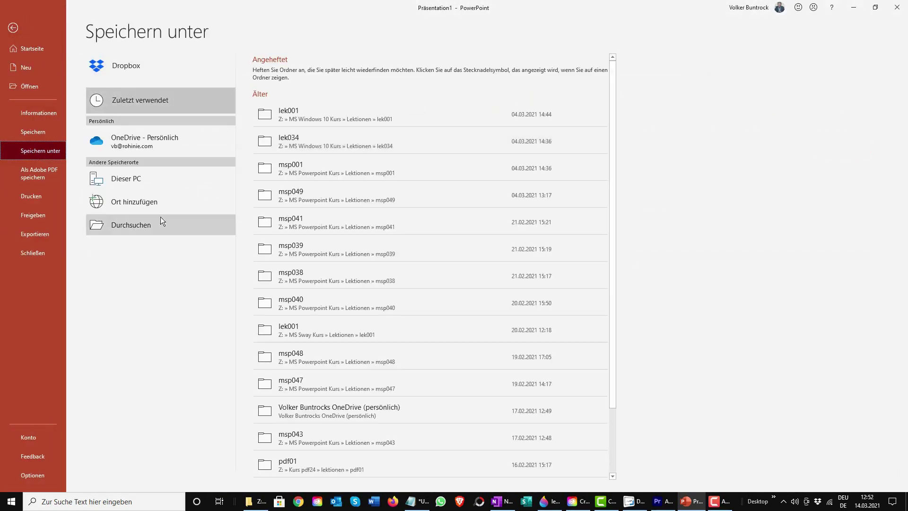
pyautogui.click(128, 181)
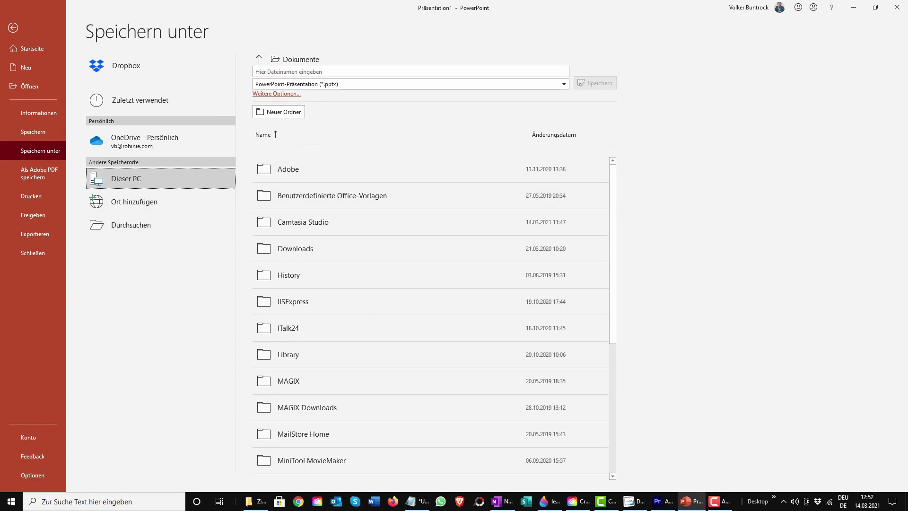
pyautogui.click(720, 501)
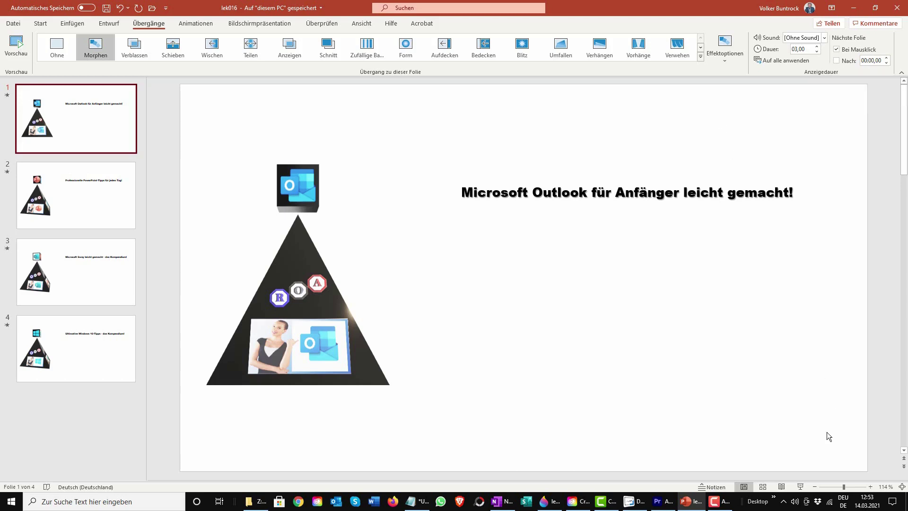
pyautogui.click(801, 486)
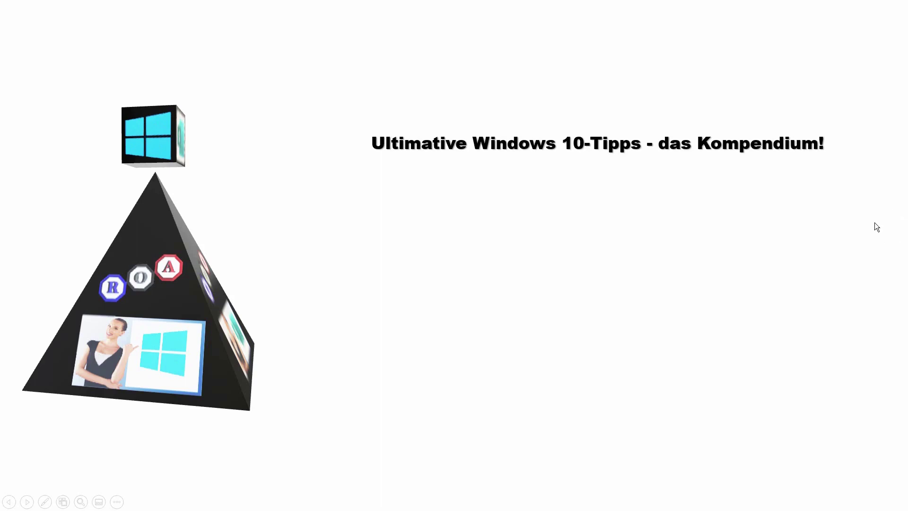
pyautogui.click(873, 204)
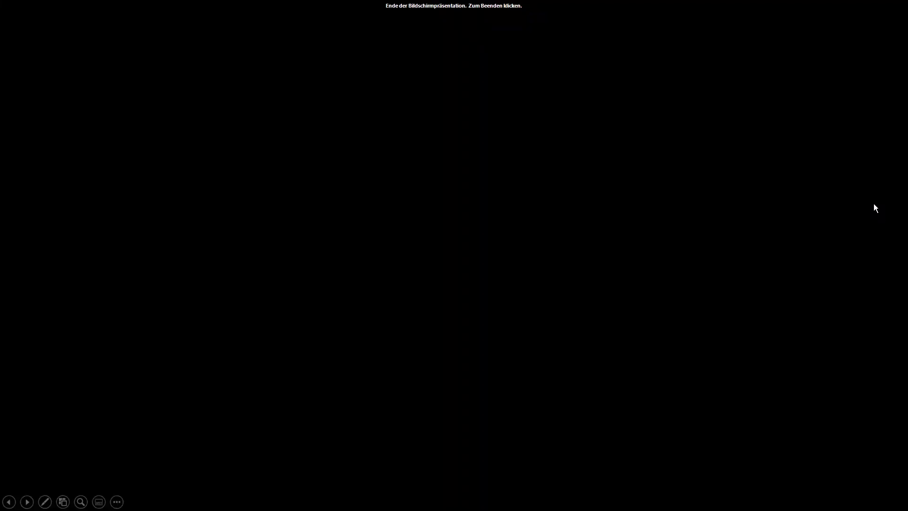
pyautogui.click(873, 204)
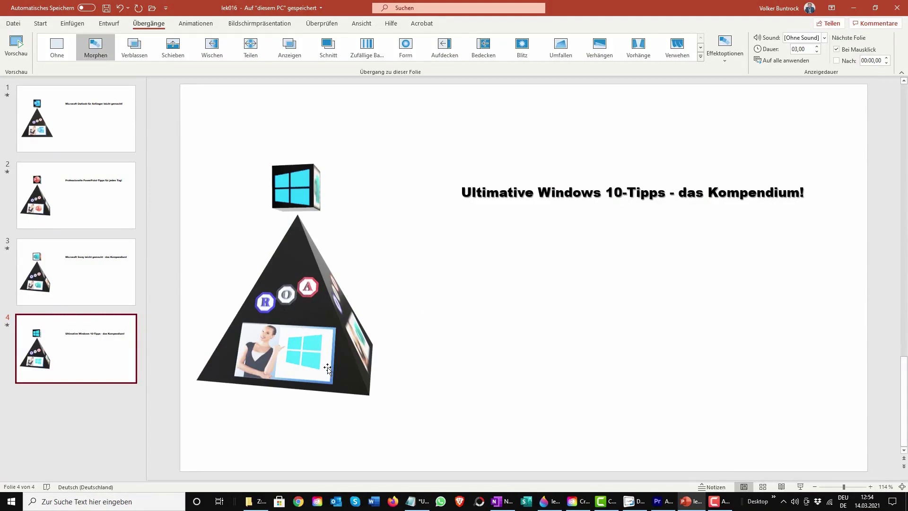
# Start Word with a blank document and show the 3D Models insert choices
pyautogui.click(372, 502)
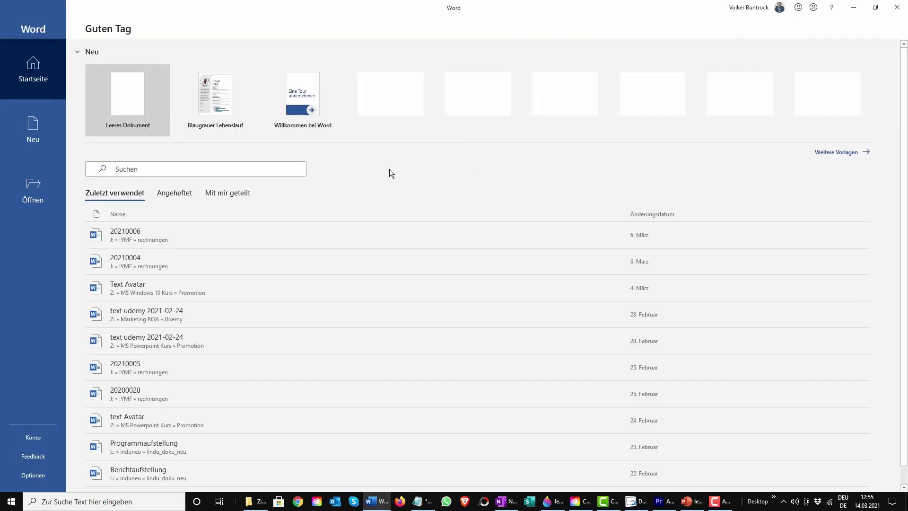
pyautogui.click(127, 99)
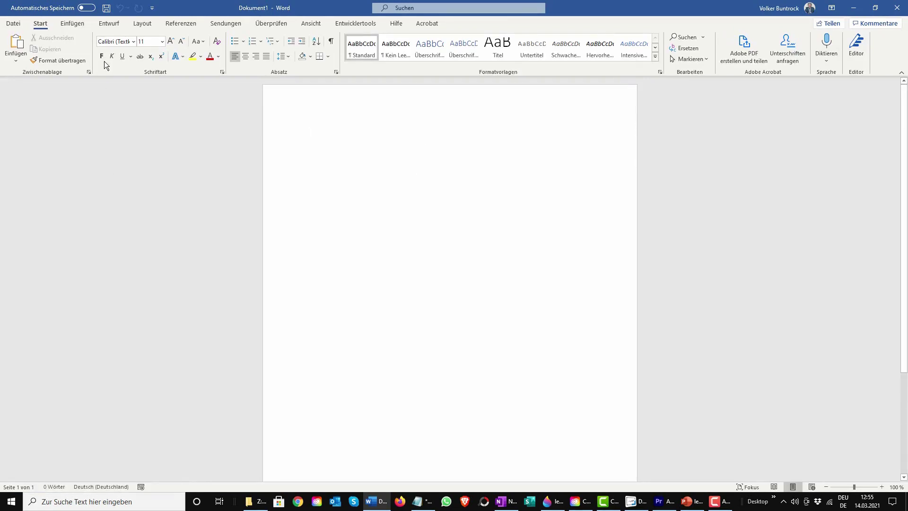
pyautogui.click(70, 25)
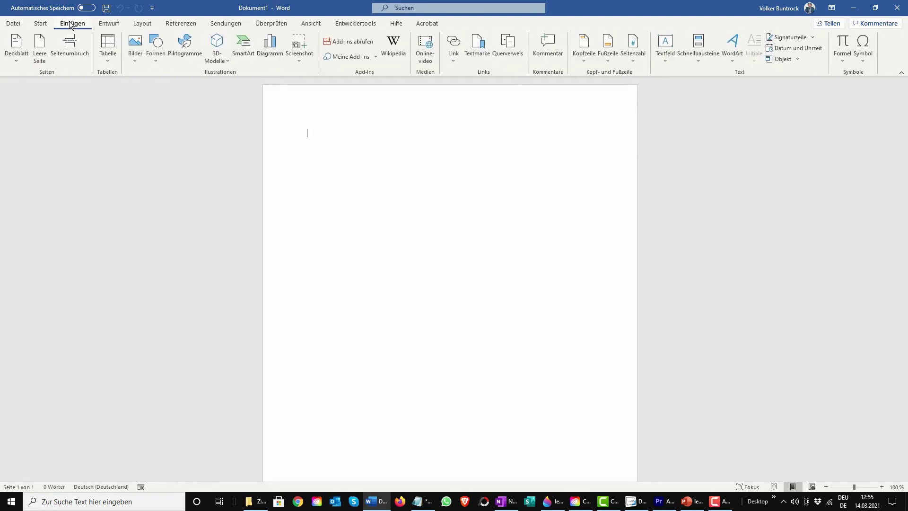
pyautogui.click(215, 61)
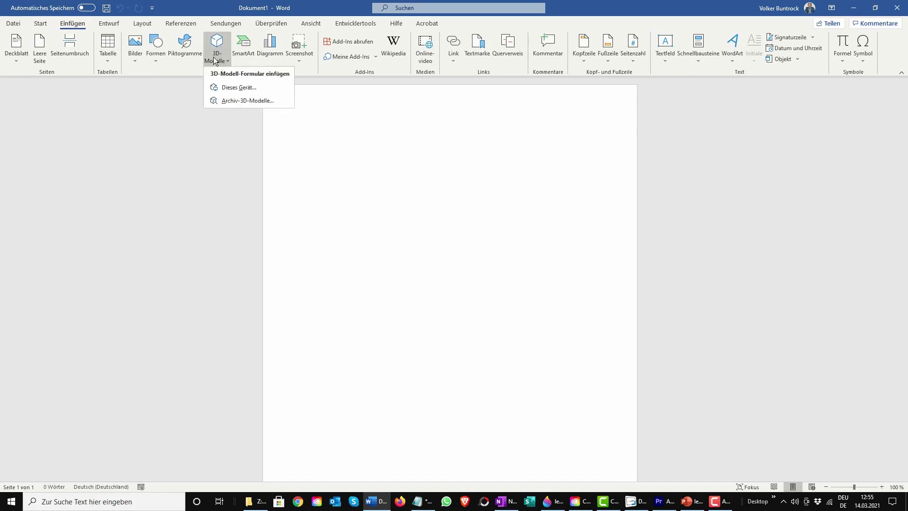
# Choose a 3D model from this device and browse to the MS Paint 3D Kurs folder on Z:
pyautogui.click(231, 86)
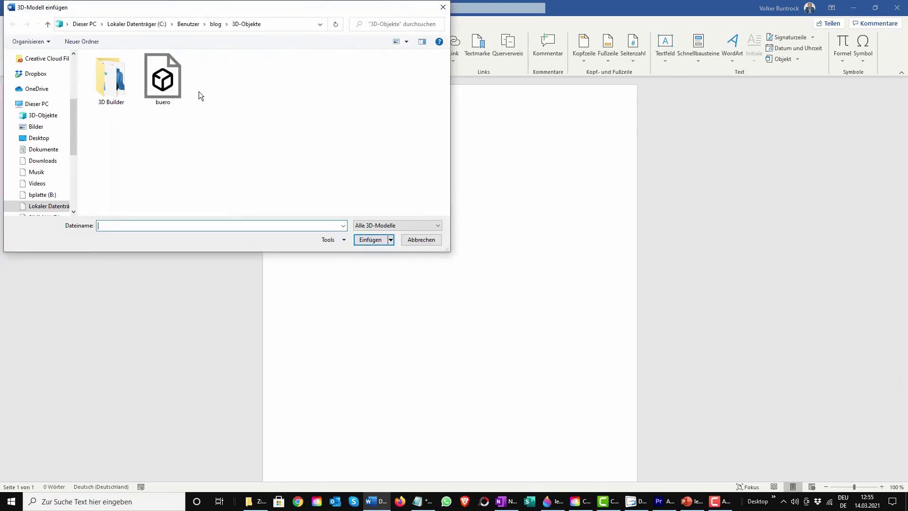
pyautogui.scroll(-2, 19, 132)
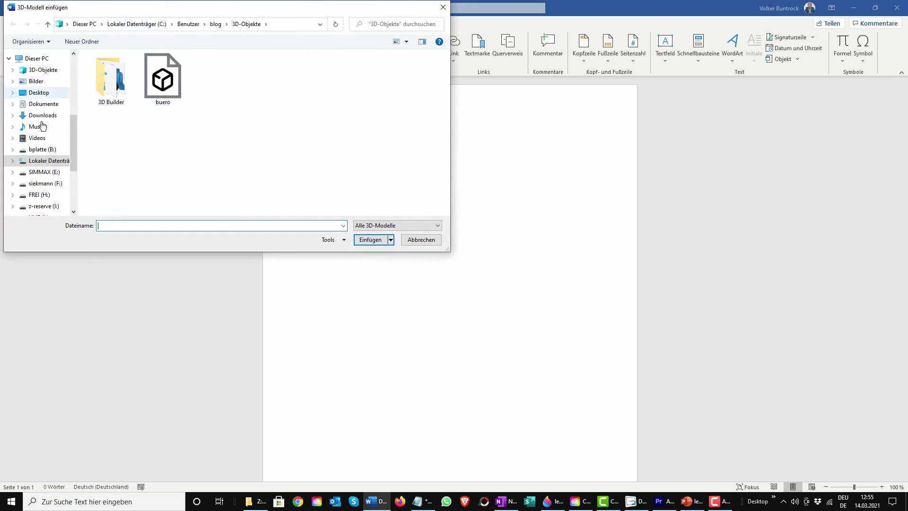
pyautogui.scroll(-1, 28, 161)
pyautogui.scroll(-1, 36, 184)
pyautogui.click(36, 191)
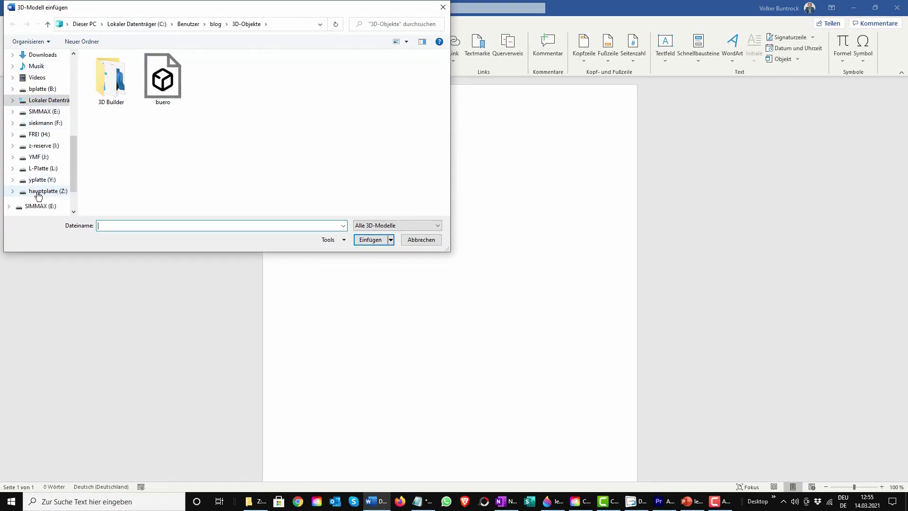
pyautogui.scroll(-3, 135, 136)
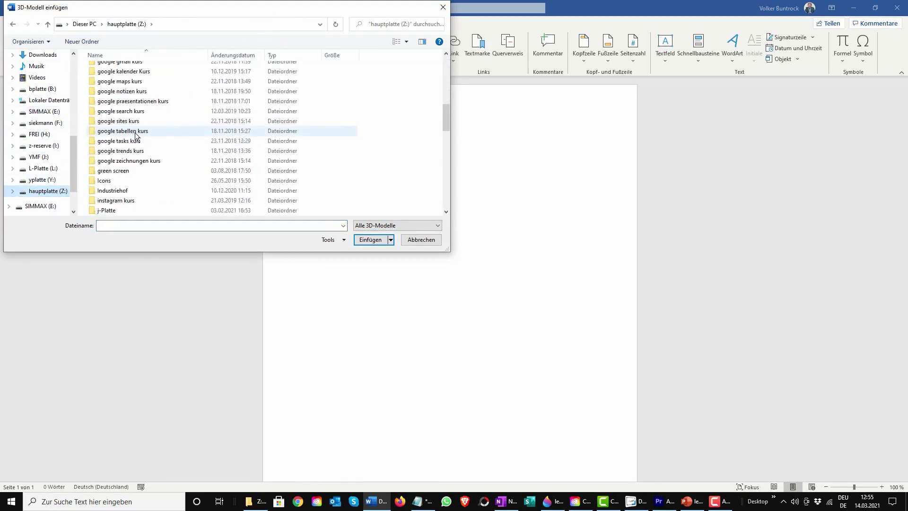
pyautogui.scroll(-3, 135, 136)
pyautogui.scroll(-3, 135, 136)
pyautogui.scroll(-3, 136, 136)
pyautogui.scroll(-2, 136, 136)
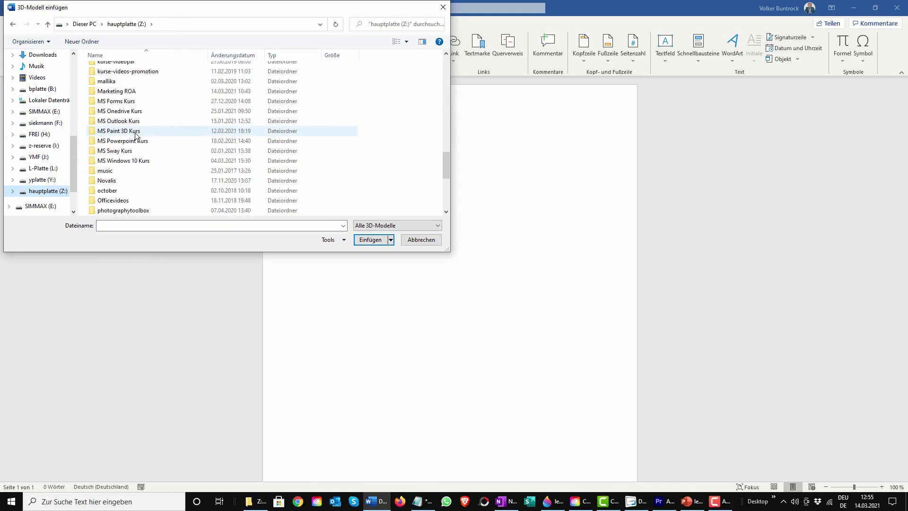
pyautogui.click(120, 135)
pyautogui.doubleClick(120, 135)
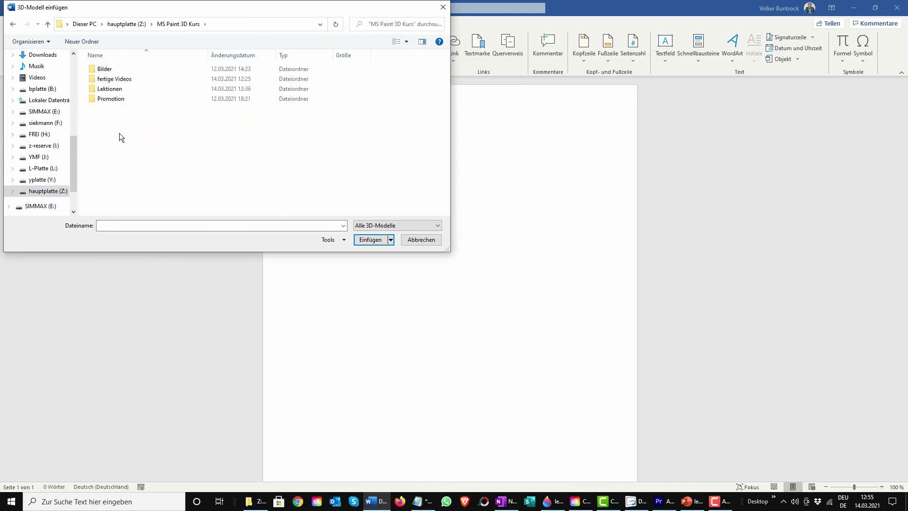
# Open Lektionen\lek016 and insert the lek015 pyramid model
pyautogui.doubleClick(102, 90)
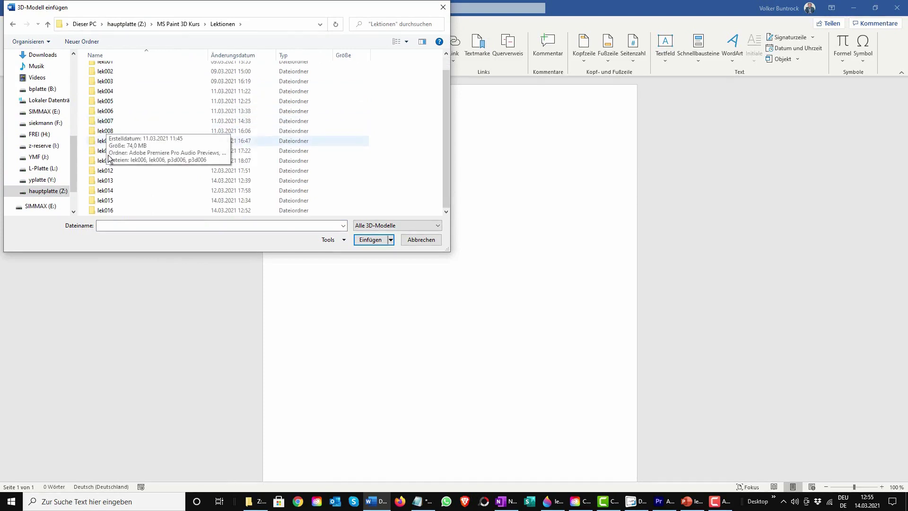
pyautogui.scroll(-1, 107, 203)
pyautogui.doubleClick(107, 204)
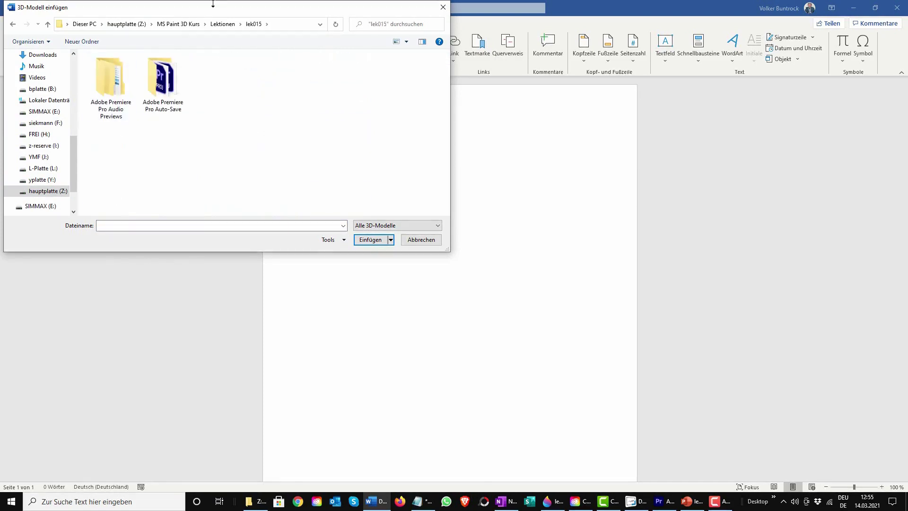
pyautogui.click(219, 24)
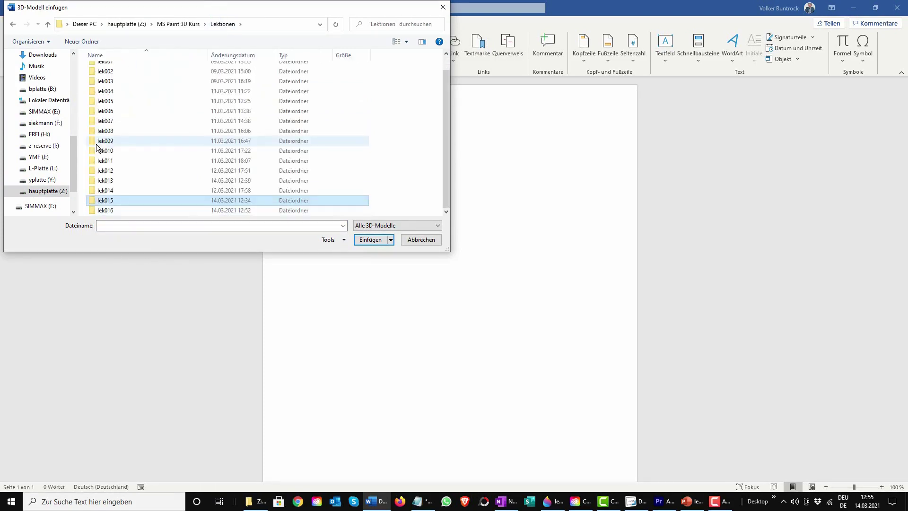
pyautogui.doubleClick(105, 210)
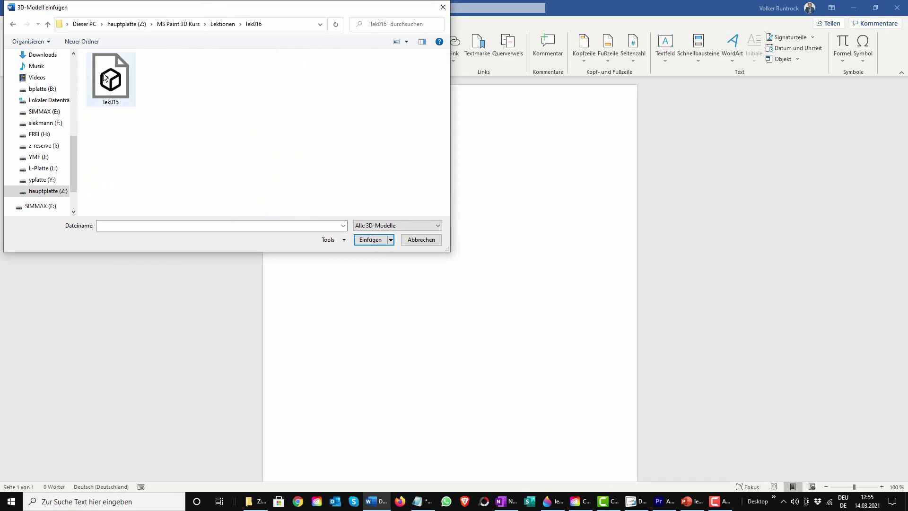
pyautogui.click(112, 79)
pyautogui.doubleClick(111, 77)
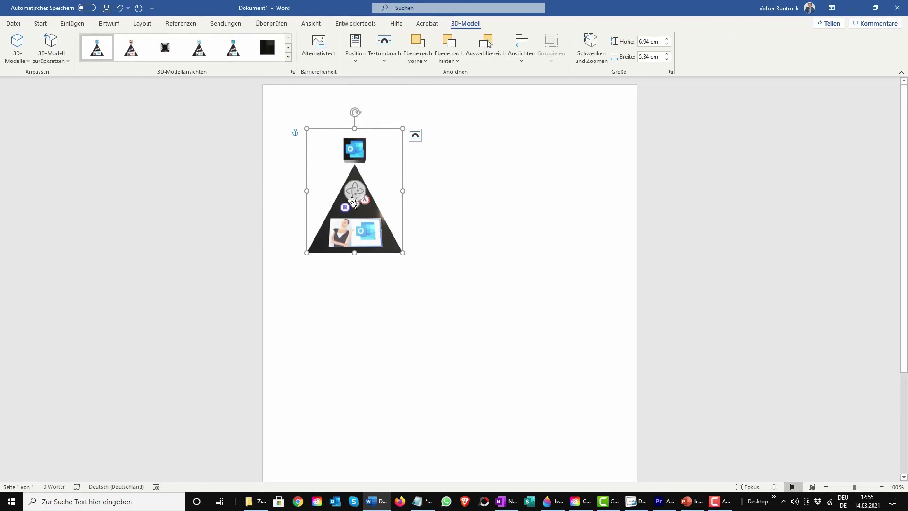
# Turn the pyramid to its PowerPoint face and enlarge it to 16,36 cm by 13,36 cm
pyautogui.moveTo(353, 203); pyautogui.dragTo(402, 195)
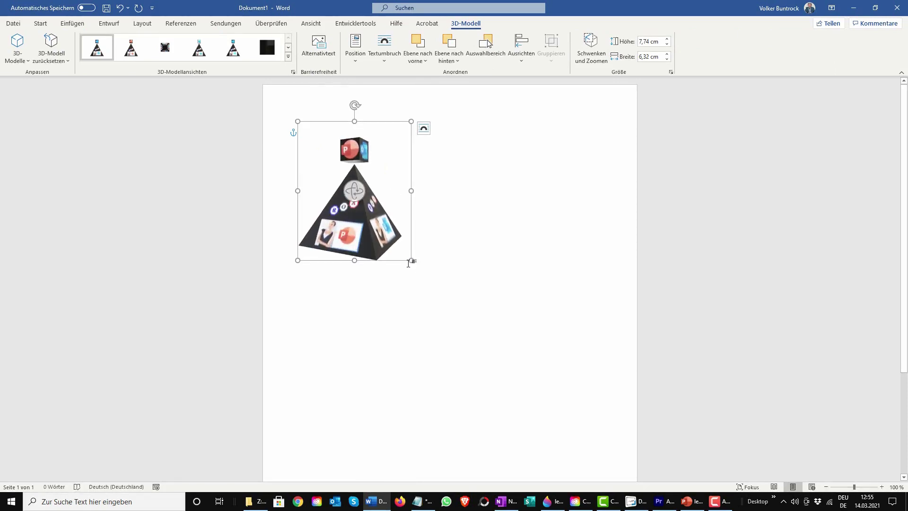
pyautogui.moveTo(411, 260); pyautogui.dragTo(535, 365)
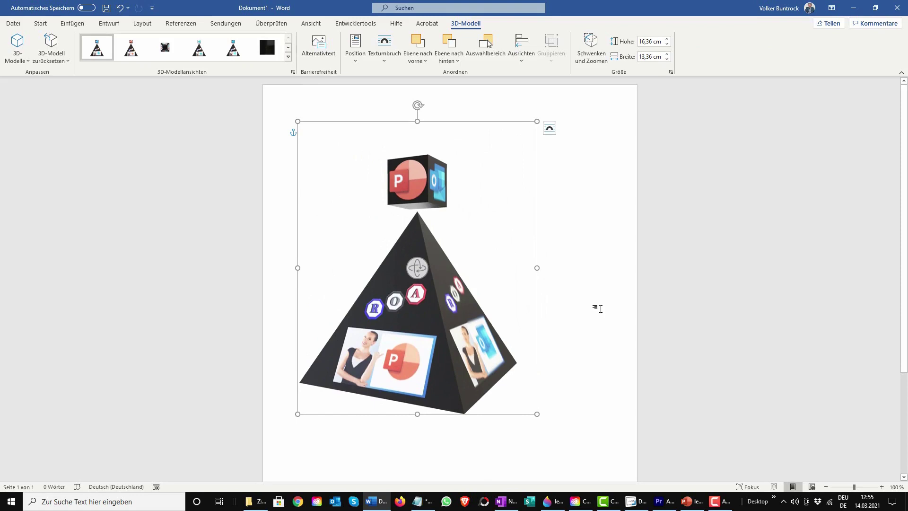